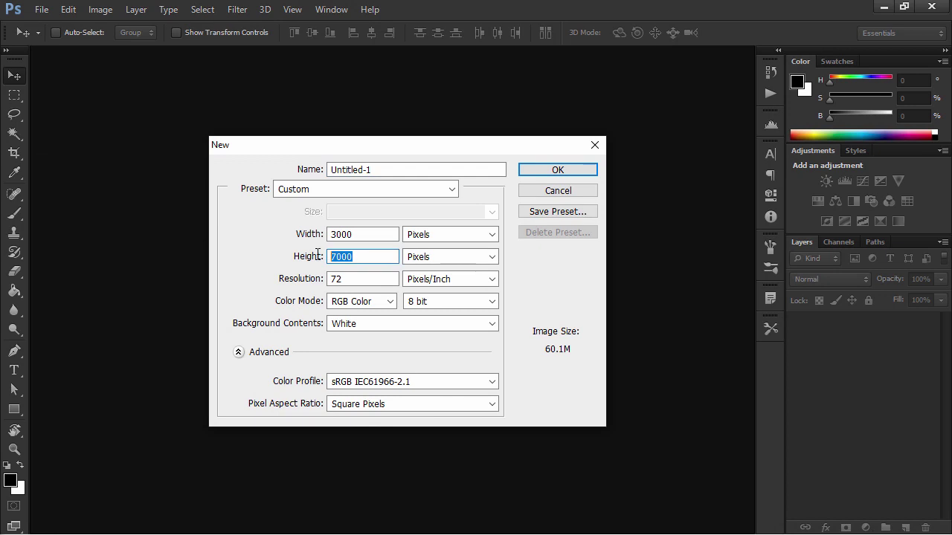
- Create the 3000×4000 px document and draw a black rectangle across the top
type("4000")
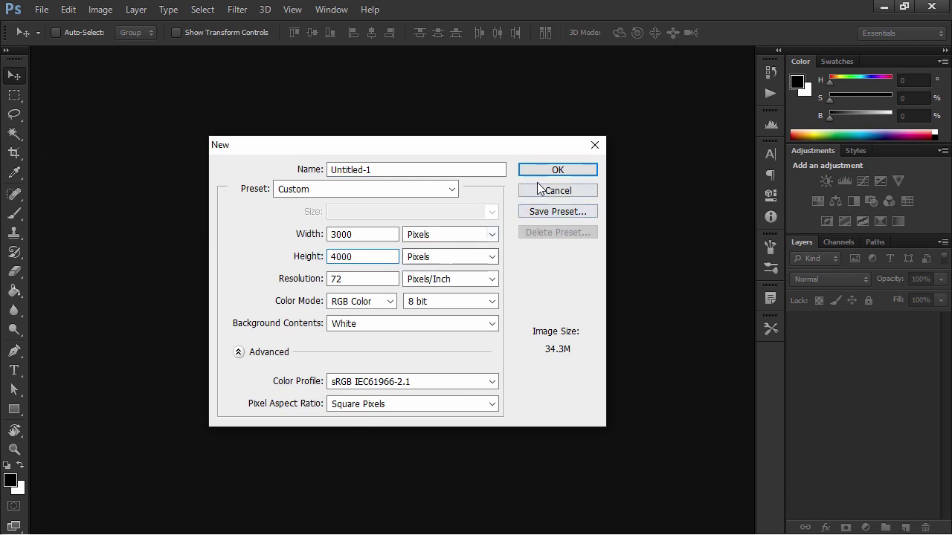
left_click(557, 171)
key("u")
left_click_drag(305, 84, 665, 222)
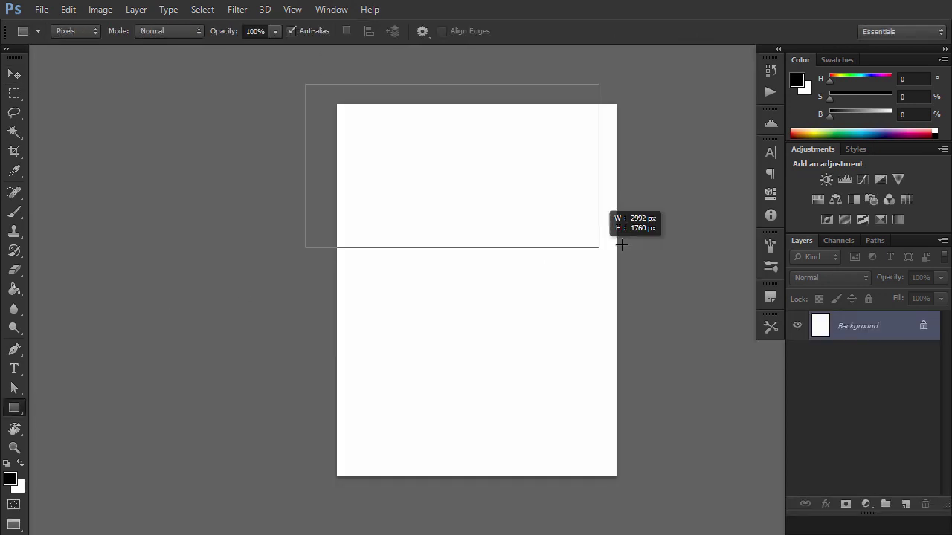
- Draw a 50% grey rectangle across the middle of the canvas
left_click(11, 479)
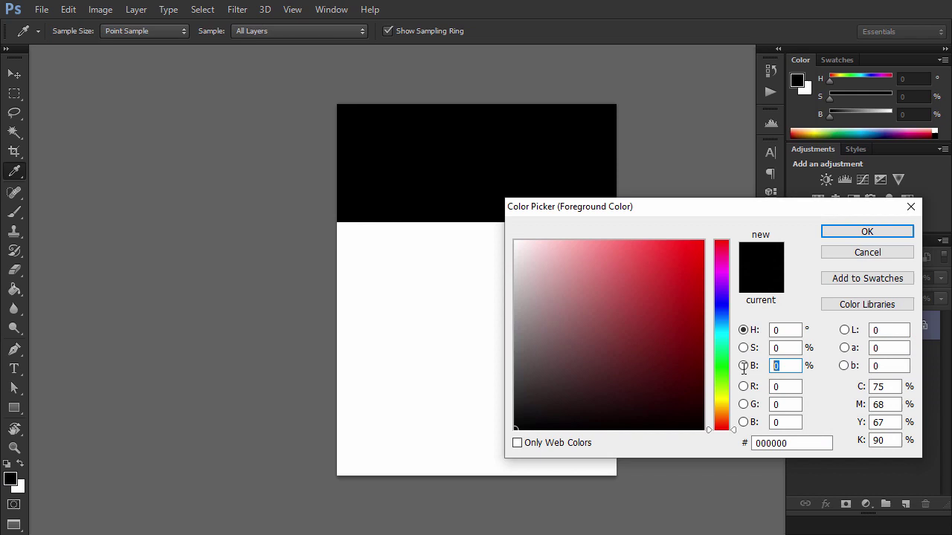
type("50")
left_click(864, 231)
left_click_drag(331, 219, 630, 355)
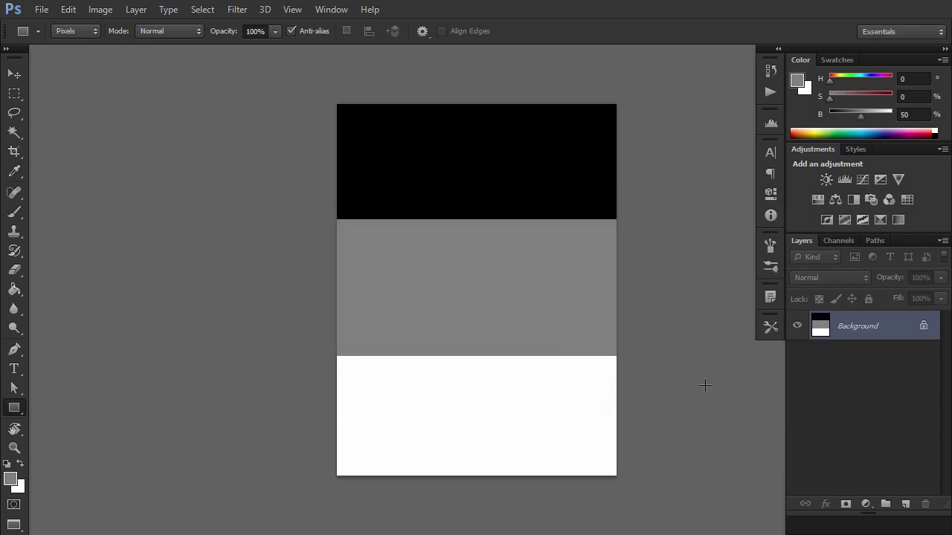
- Add a new layer and fill it with black
left_click(905, 505)
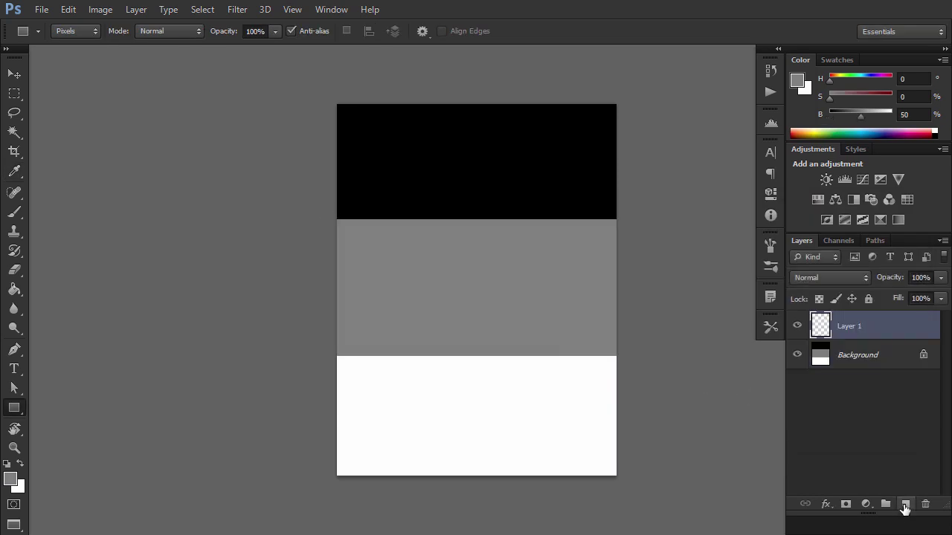
left_click(21, 289)
key("d")
left_click(439, 286)
- Set up Add Noise on the black layer at 100%, Uniform, Monochromatic
key("v")
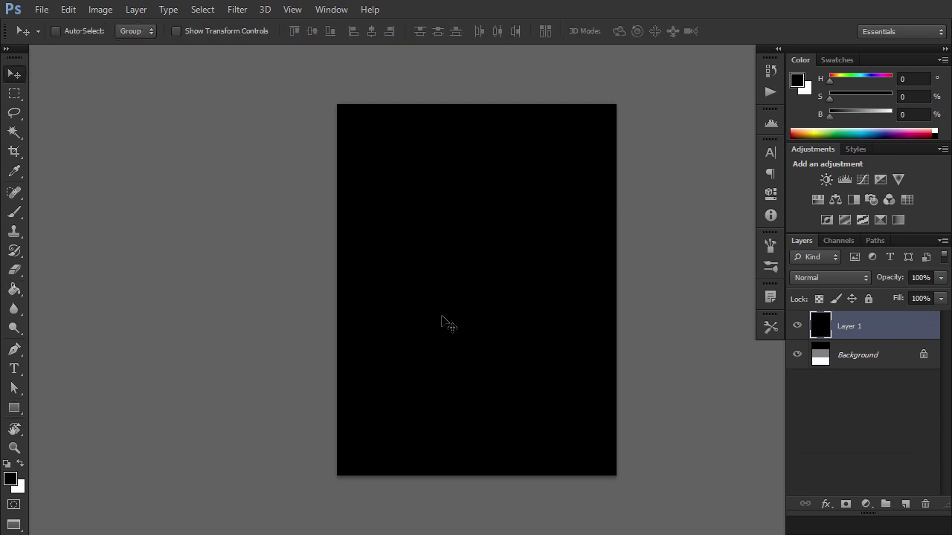
left_click(238, 10)
mouse_move(247, 189)
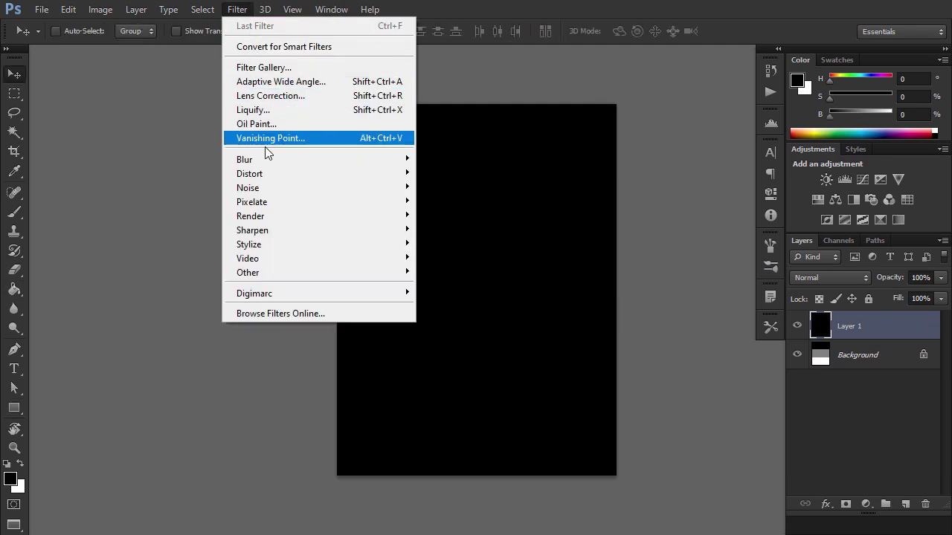
left_click(438, 188)
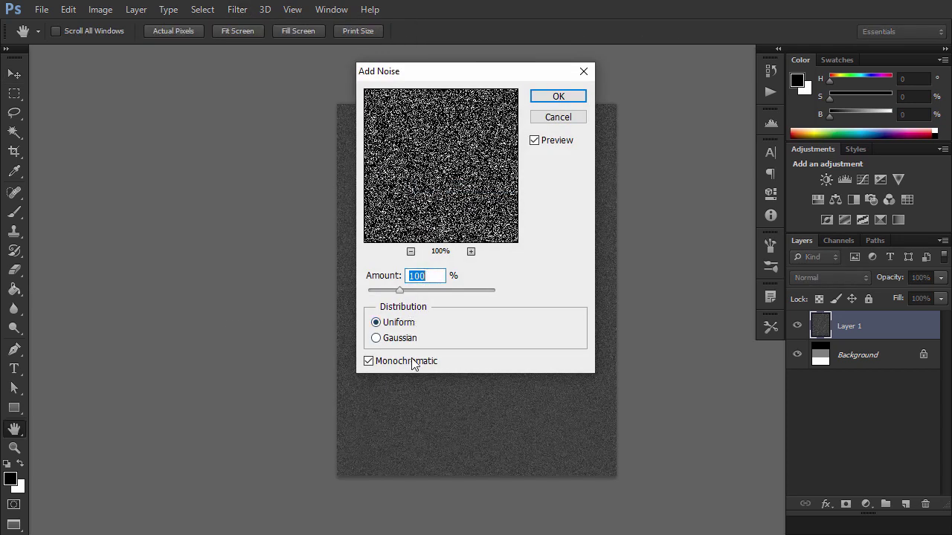
- Apply the noise, then add Curves with black point 39, white point 81 and lowered midtones
left_click(557, 95)
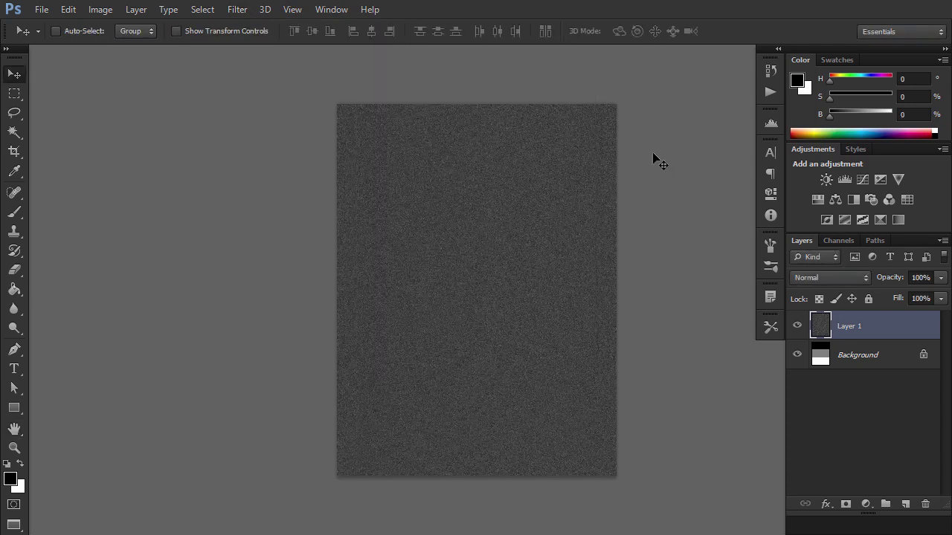
left_click(864, 179)
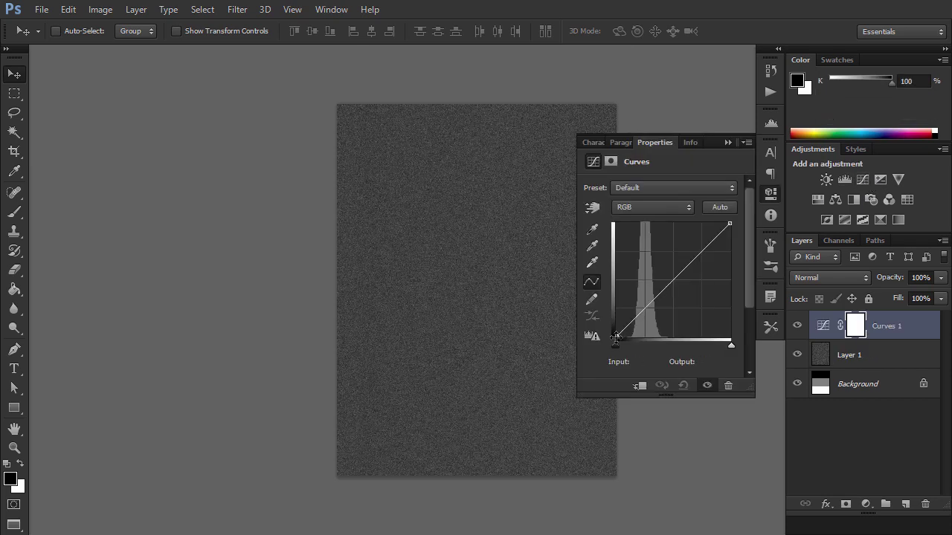
left_click_drag(615, 336, 633, 336)
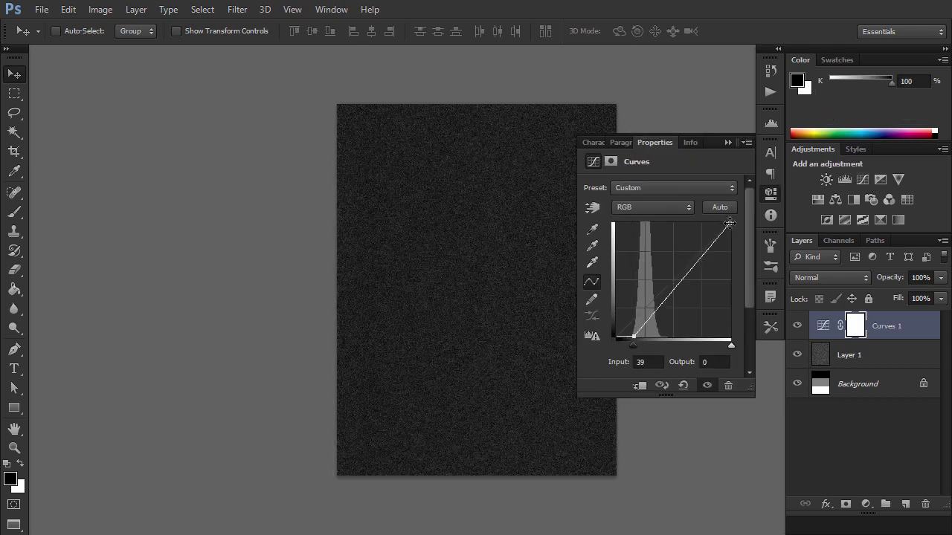
left_click_drag(731, 224, 653, 223)
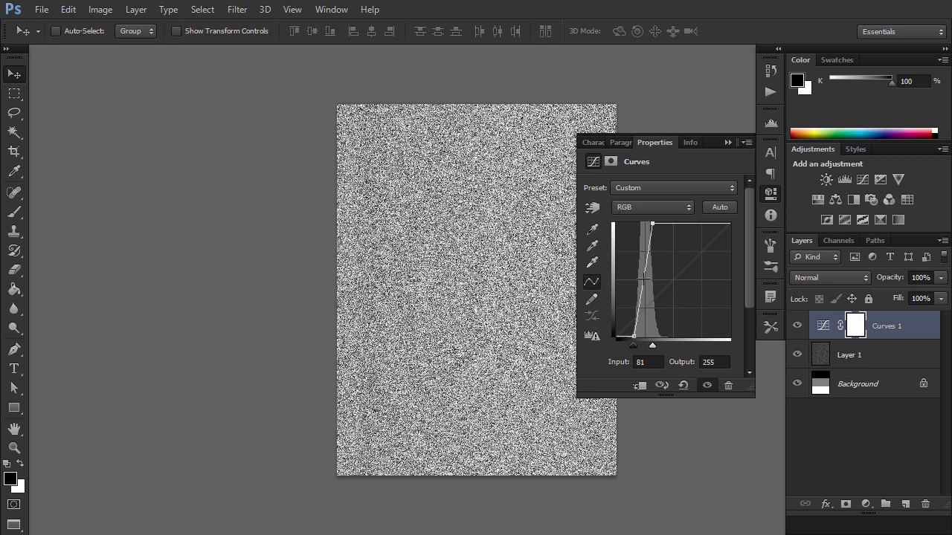
left_click_drag(644, 277, 651, 326)
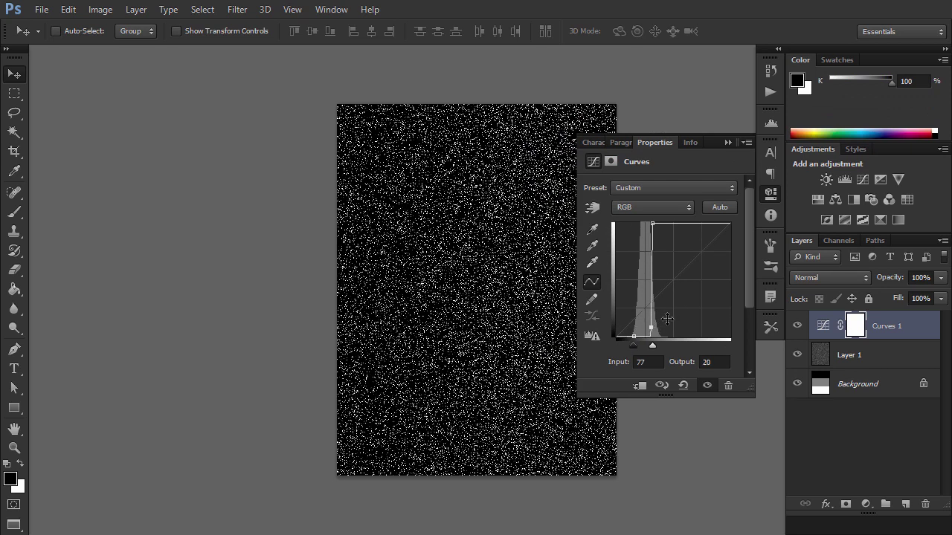
left_click(724, 142)
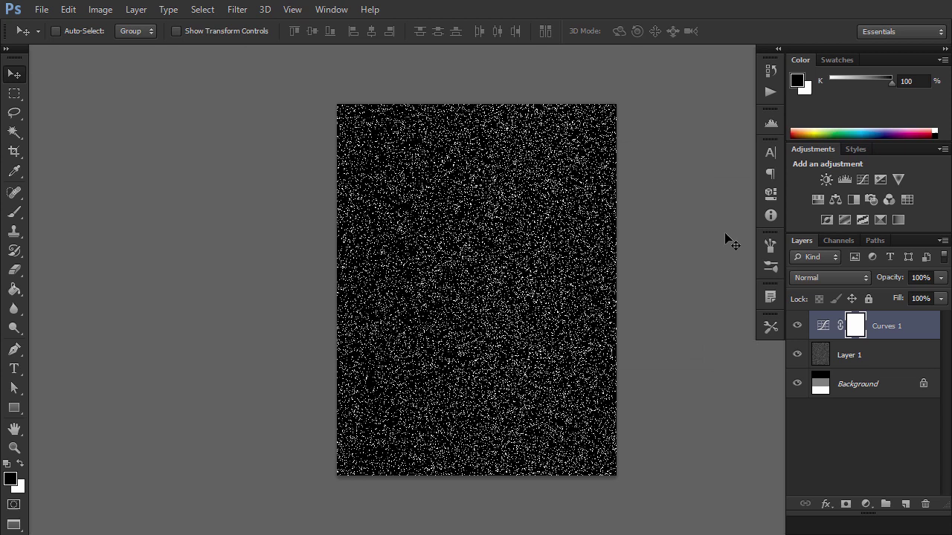
- Gaussian-blur the noise Layer 1 at a radius of about 3.5 pixels
left_click(847, 357)
left_click(238, 10)
mouse_move(312, 159)
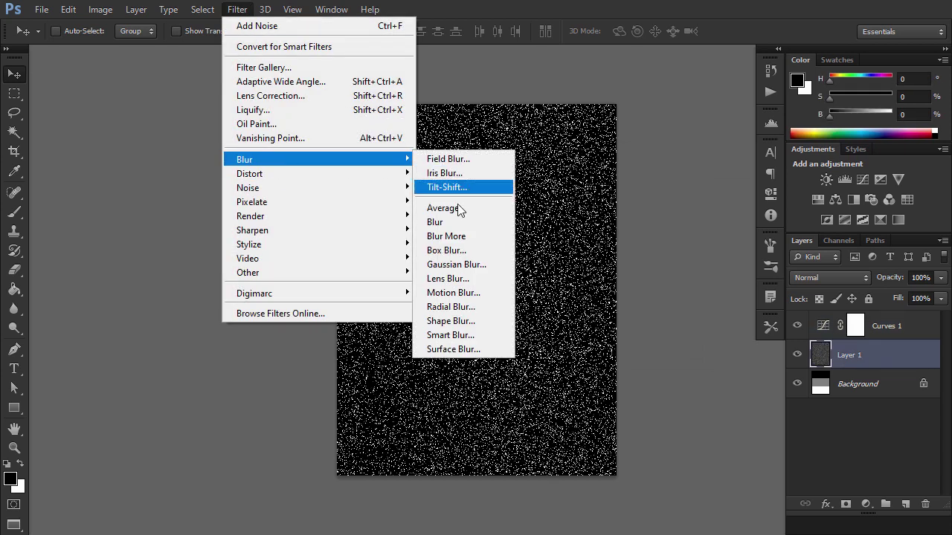
left_click(477, 264)
mouse_move(186, 377)
left_mouse_down()
mouse_move(141, 379)
mouse_move(152, 380)
left_mouse_up()
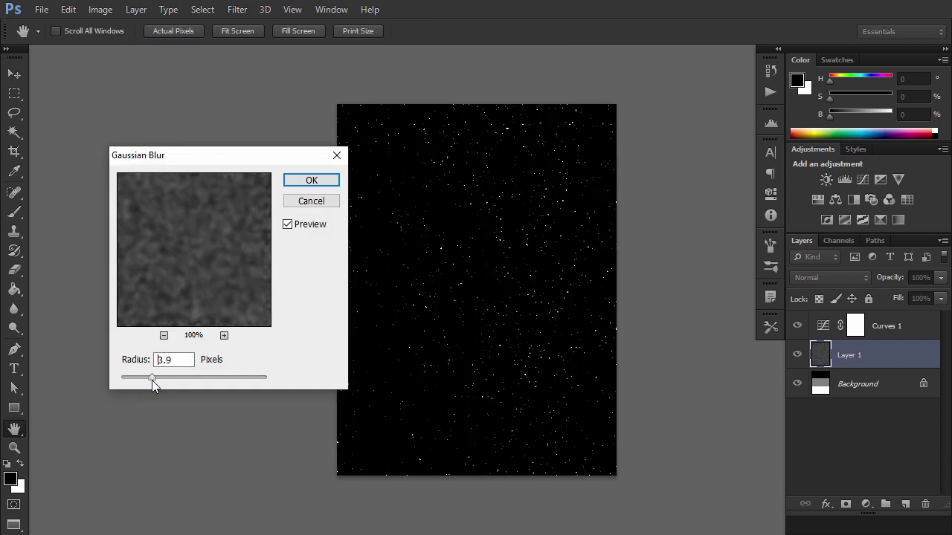
- Apply the blur, stamp visible layers into Layer 2, and add a hidden duplicate Layer 3
left_click(311, 181)
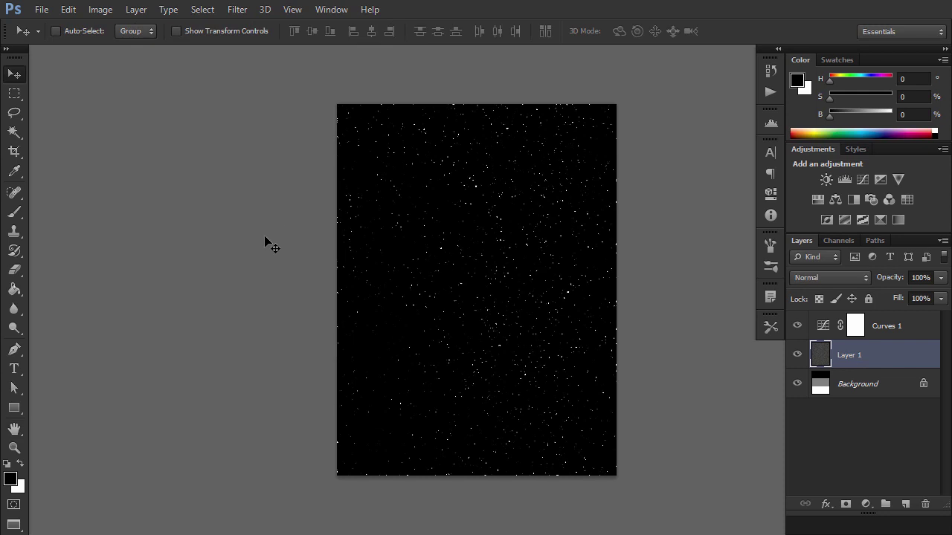
left_click(885, 329)
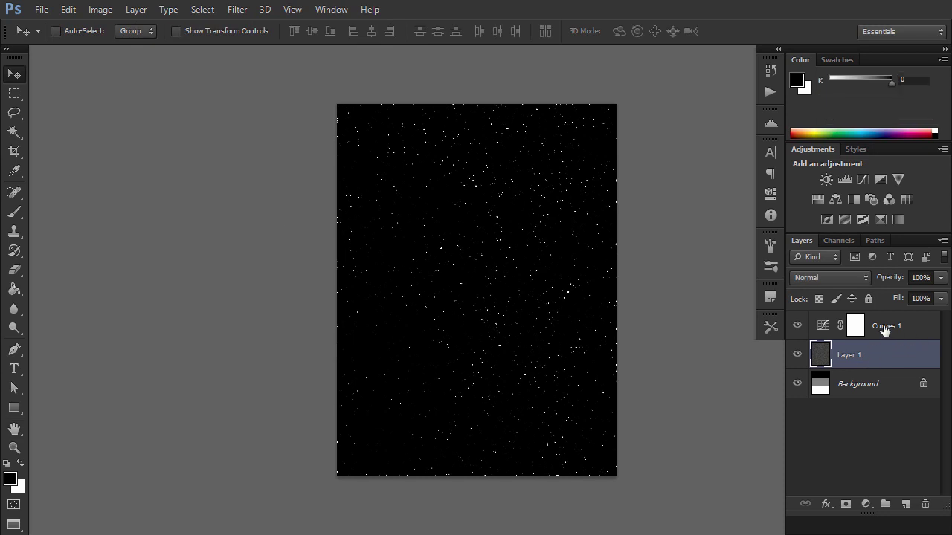
key("ctrl+shift+alt+e")
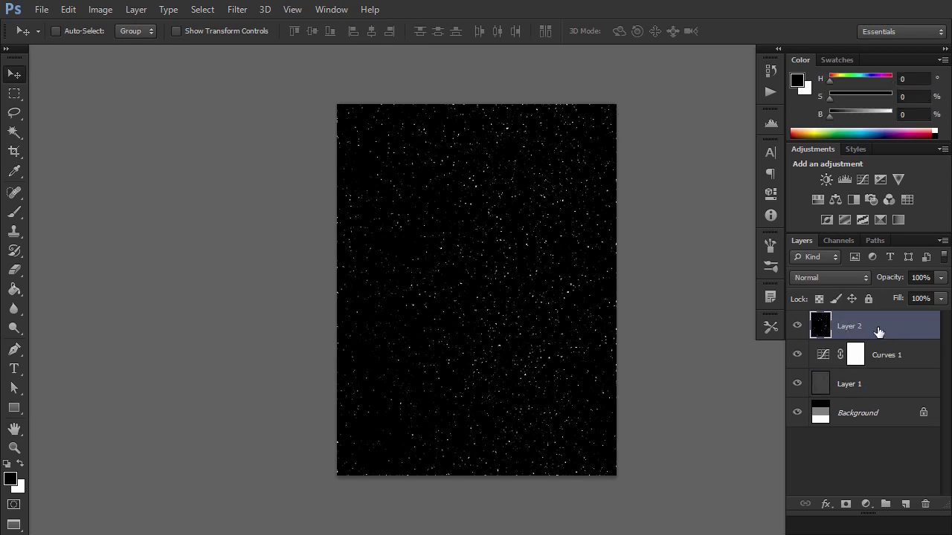
key("ctrl+shift+alt+e")
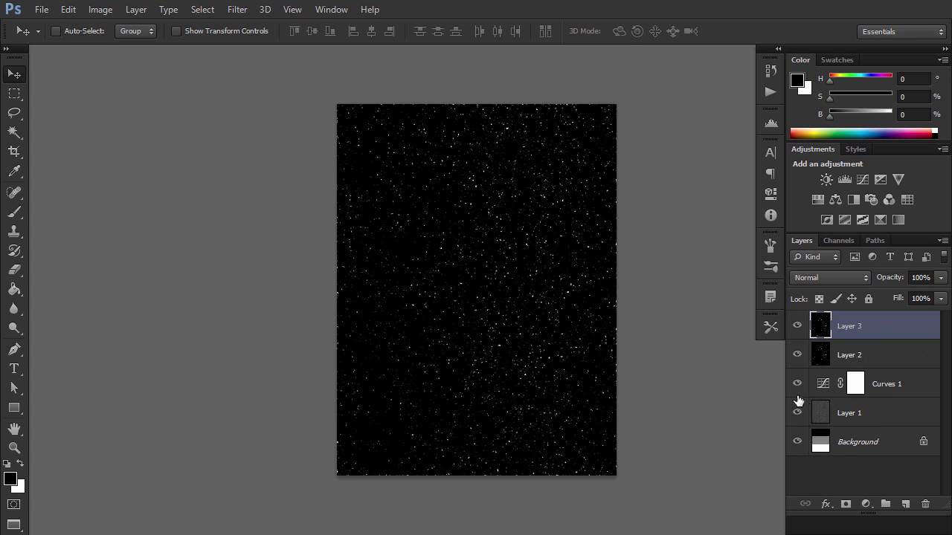
left_click(797, 326)
- Scale Layer 2 to 500% with Free Transform
left_click(883, 360)
key("ctrl+t")
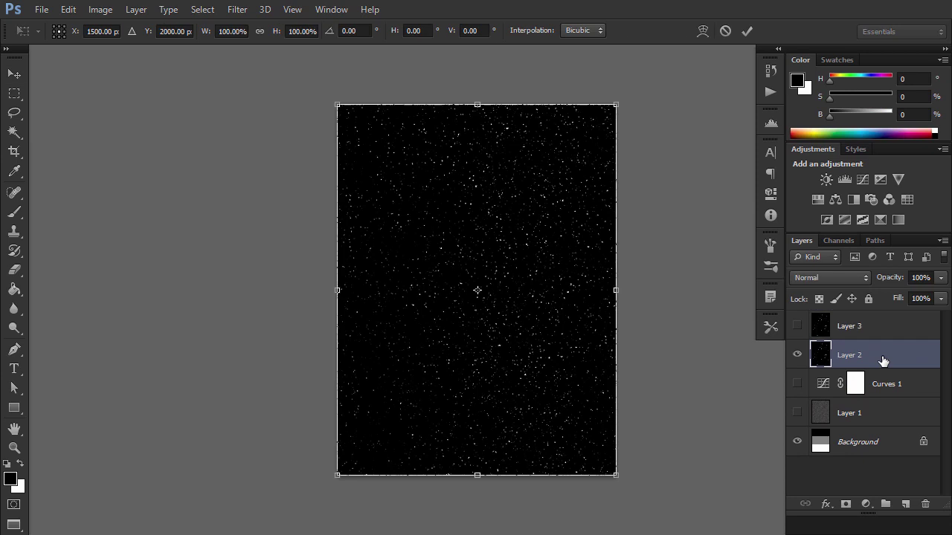
left_click(230, 31)
type("50")
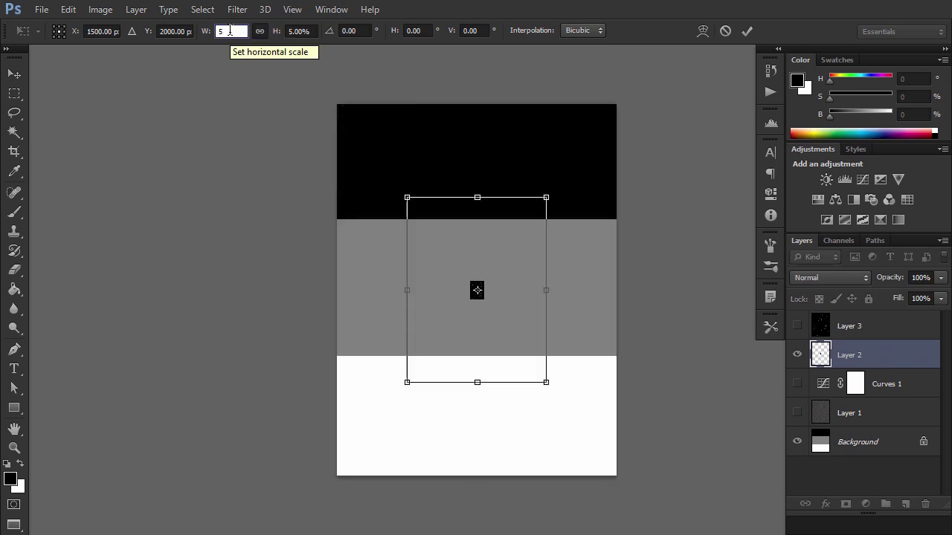
type("0")
key("Return")
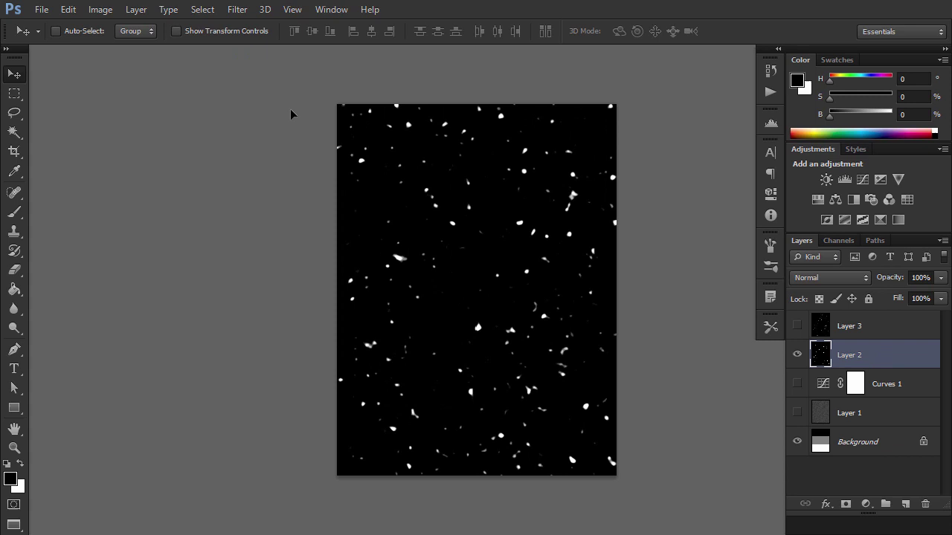
- Load the bright specks from Channels and fill them white on a new layer
left_click(839, 241)
left_click(813, 264, "ctrl")
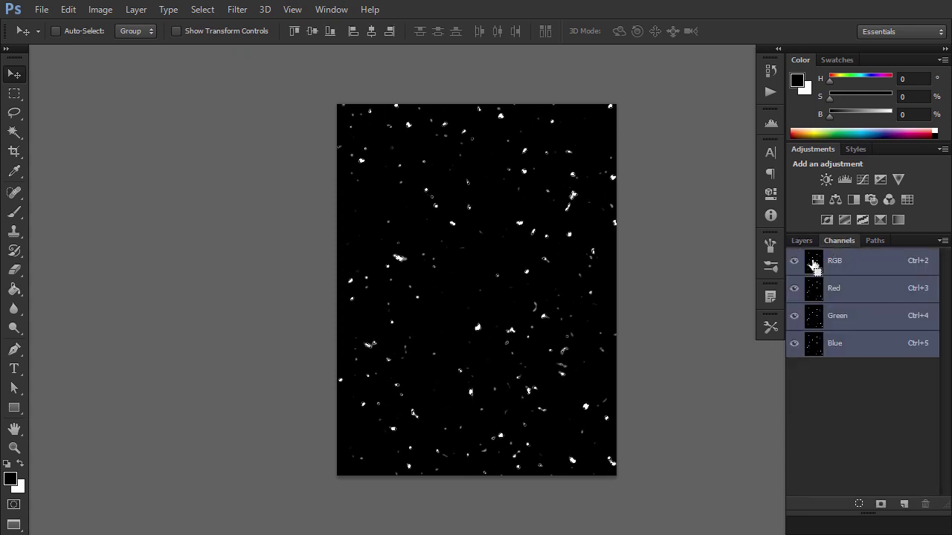
left_click(803, 241)
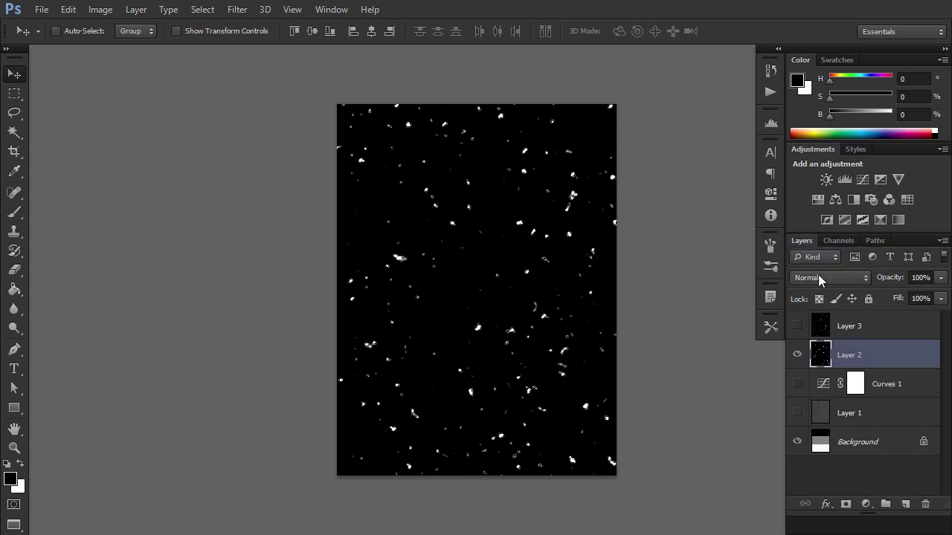
left_click(906, 504)
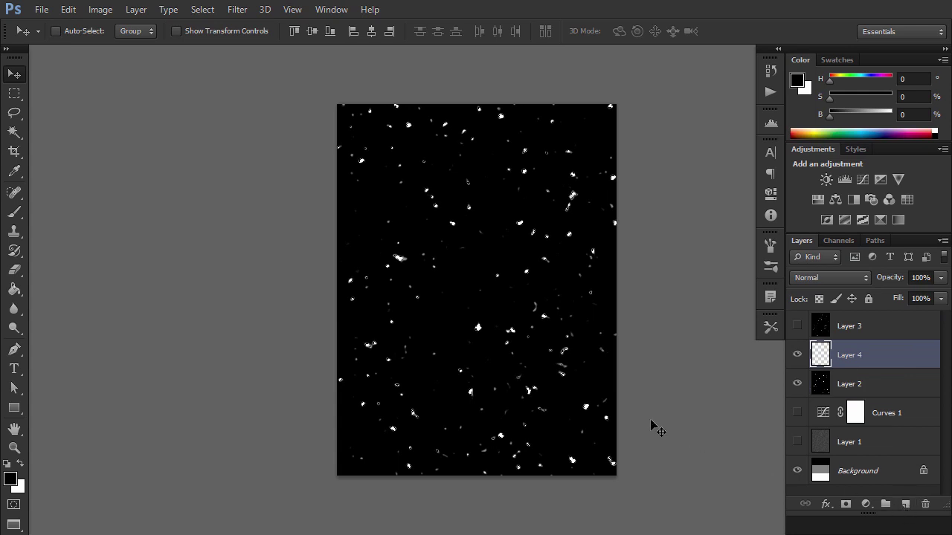
key("x")
key("g")
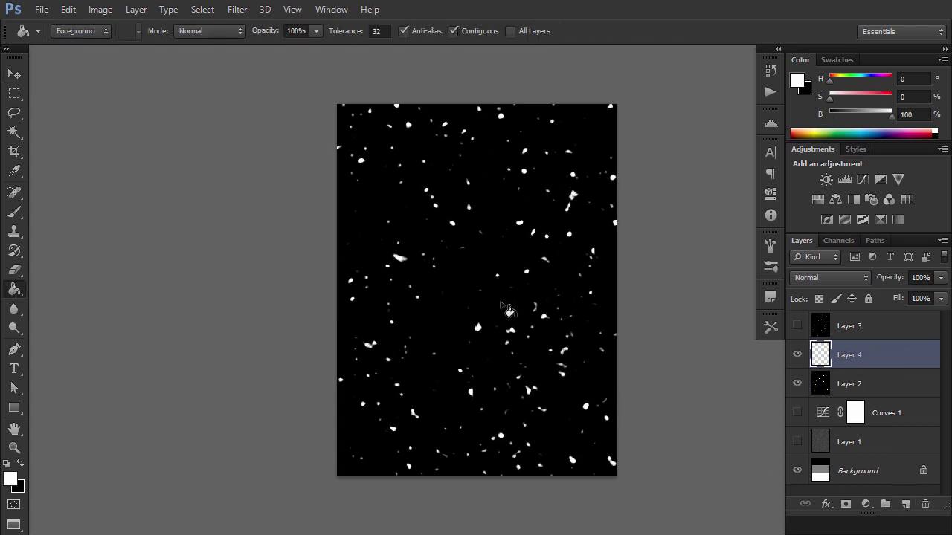
key("v")
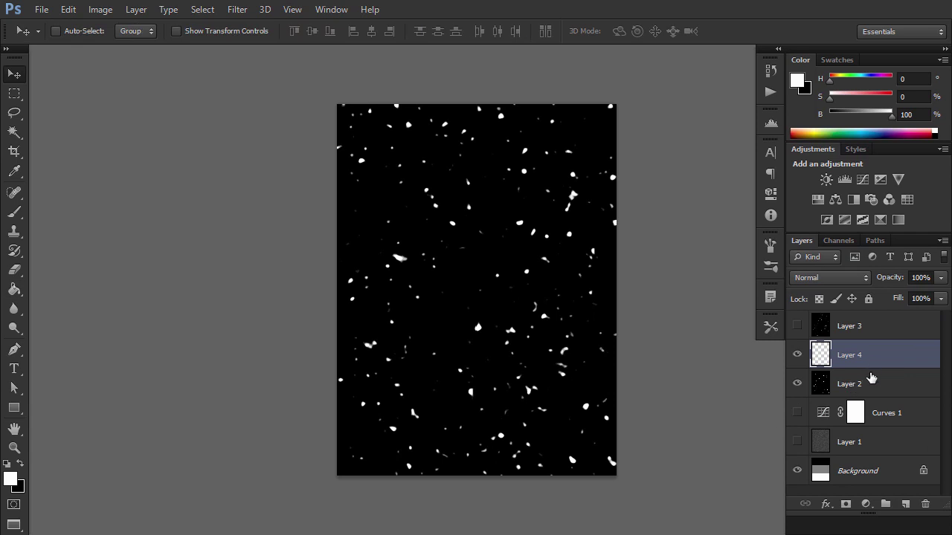
- Delete Layer 2, rename the white layer 'Big Sparkles' and duplicate it
left_click(869, 382)
key("Delete")
left_click(867, 356)
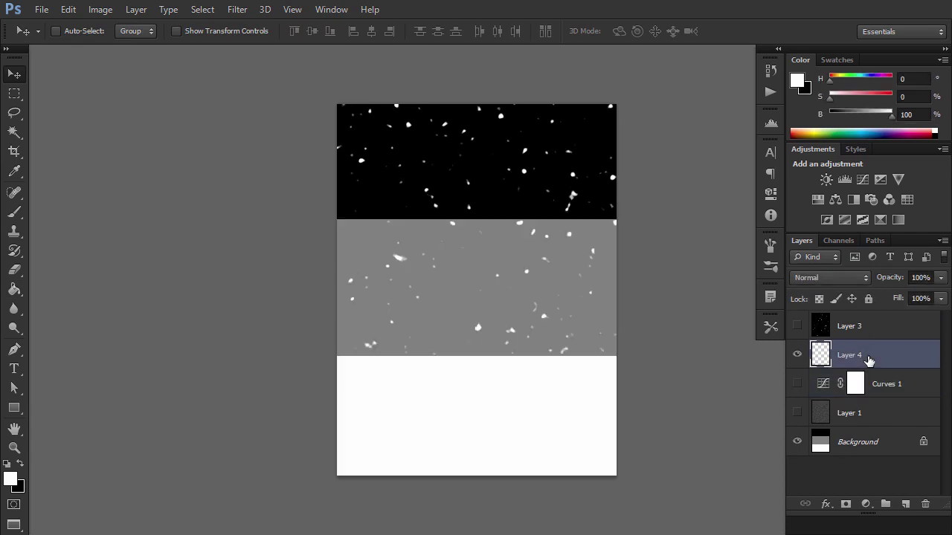
double_click(852, 355)
type("Big Sparkles")
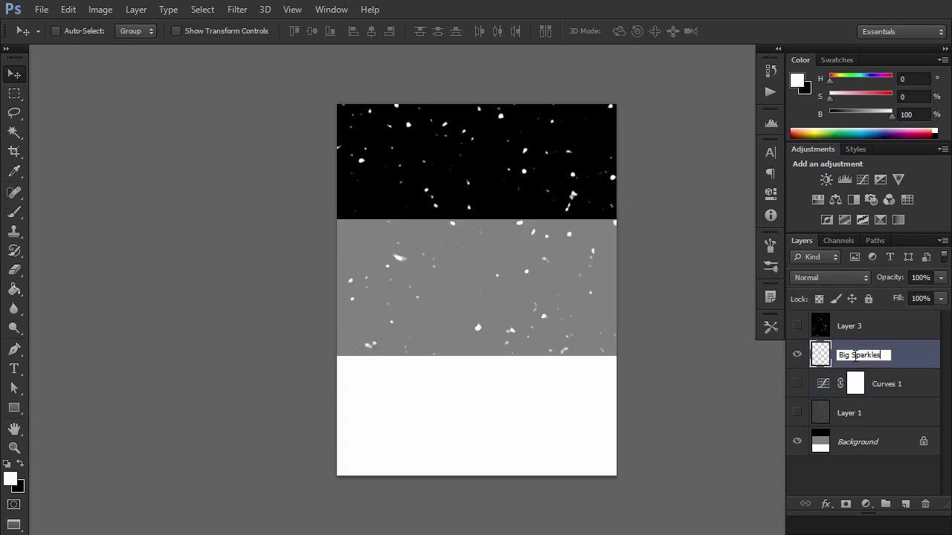
key("Return")
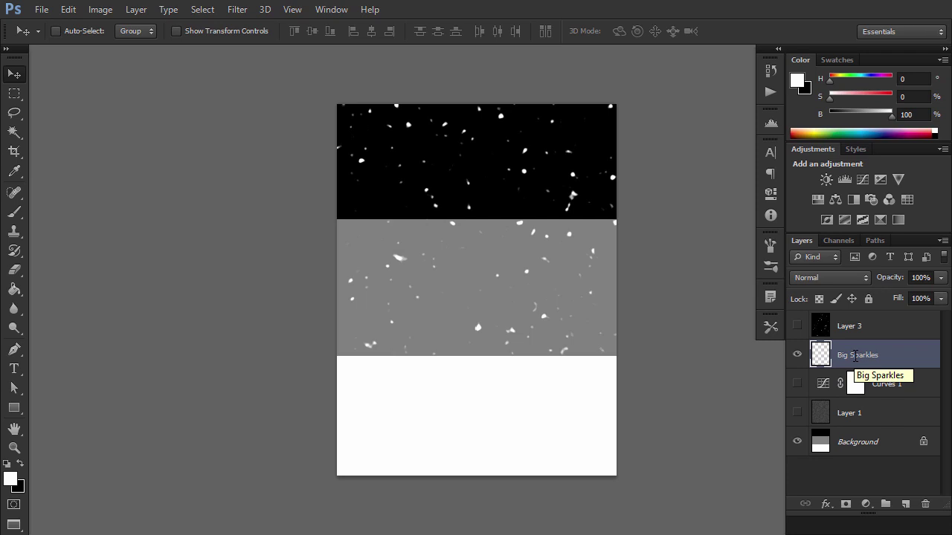
key("ctrl+j")
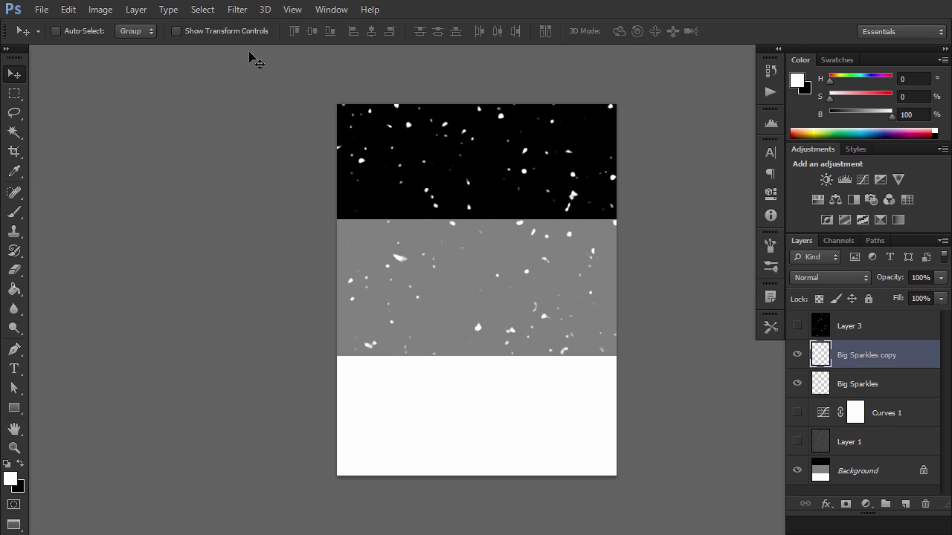
- Motion-blur the first Big Sparkles copy at 40° with 72 px distance
left_click(237, 9)
mouse_move(313, 159)
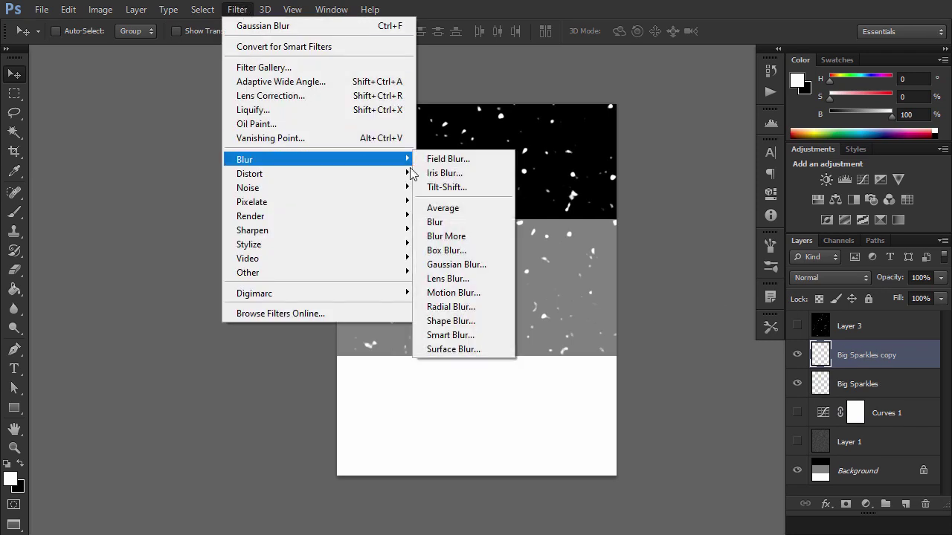
left_click(486, 292)
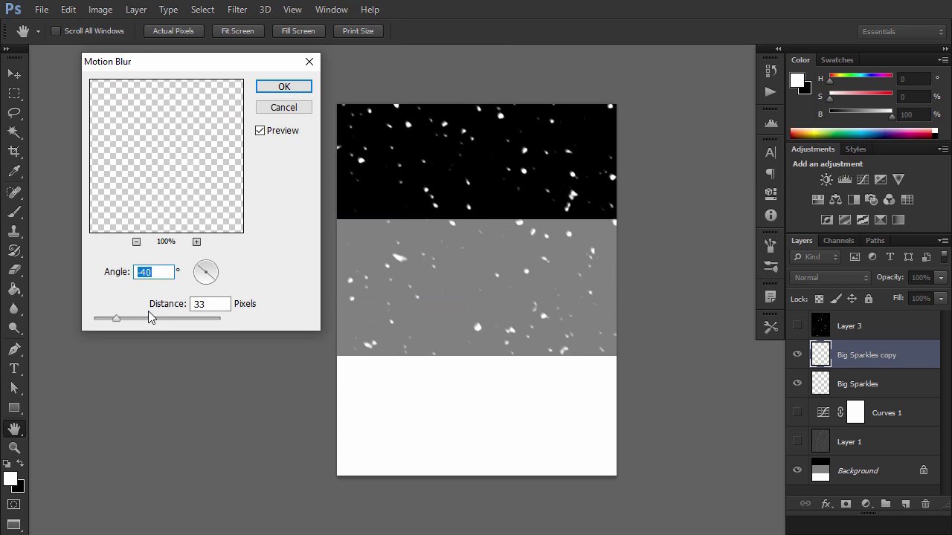
type("40")
mouse_move(116, 318)
left_mouse_down()
mouse_move(134, 315)
mouse_move(134, 327)
left_mouse_up()
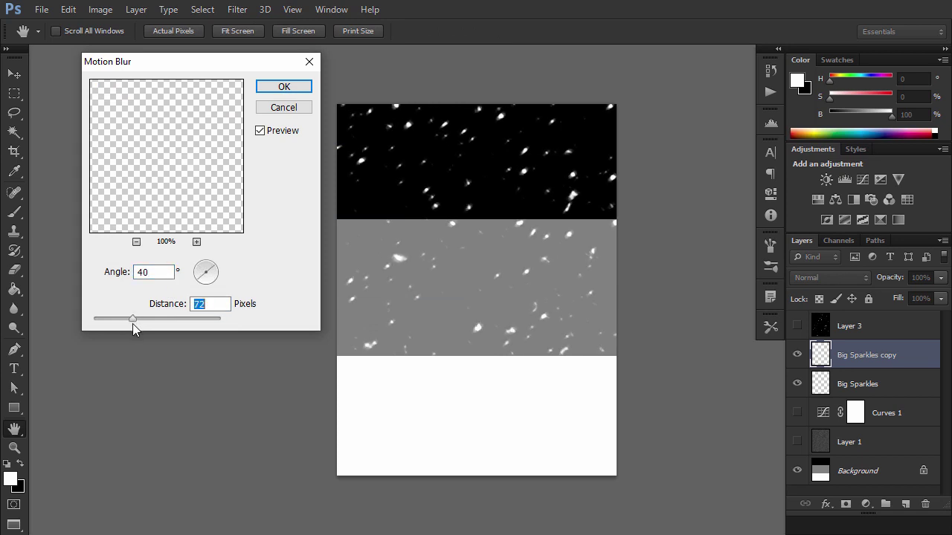
left_click(279, 88)
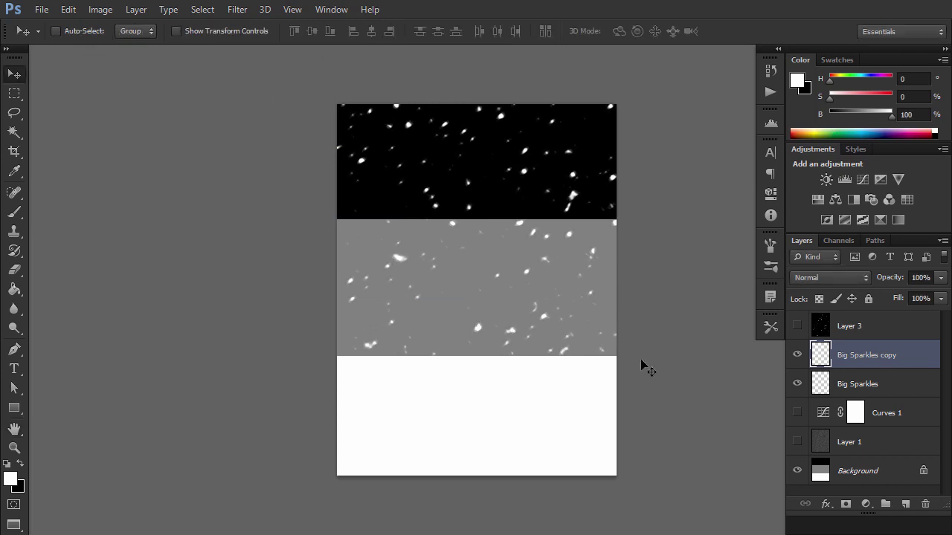
- Make a second copy and motion-blur it with 122 px distance
left_click(872, 385)
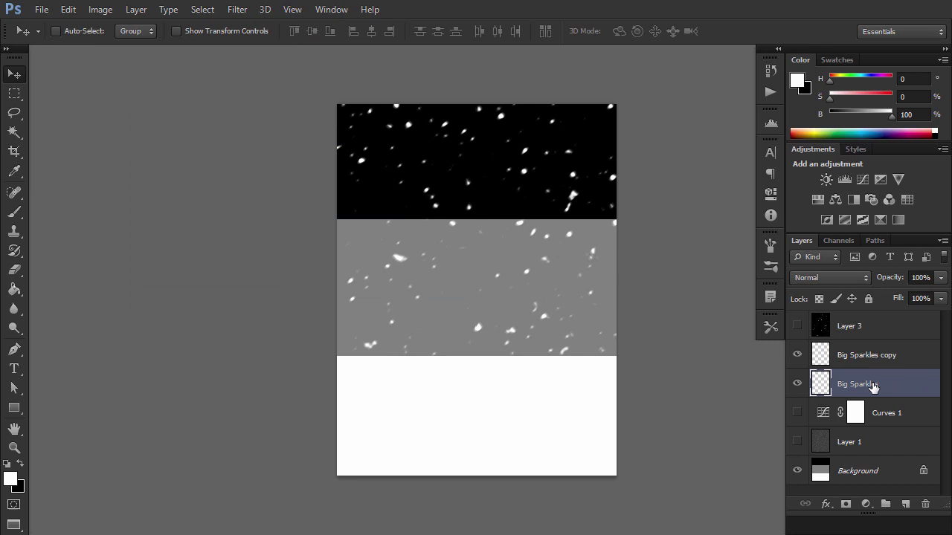
key("ctrl+j")
left_click(238, 10)
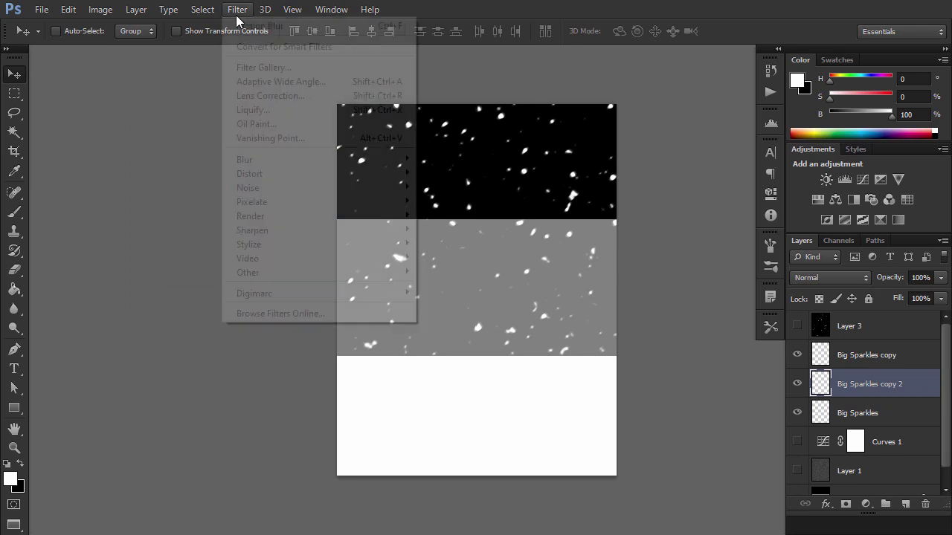
left_click(432, 293)
left_click(137, 317)
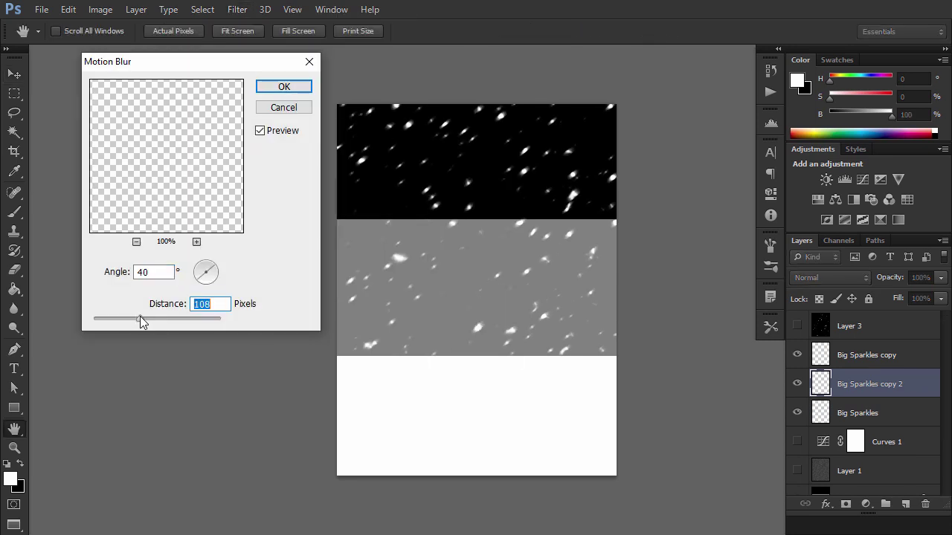
left_click_drag(140, 316, 143, 317)
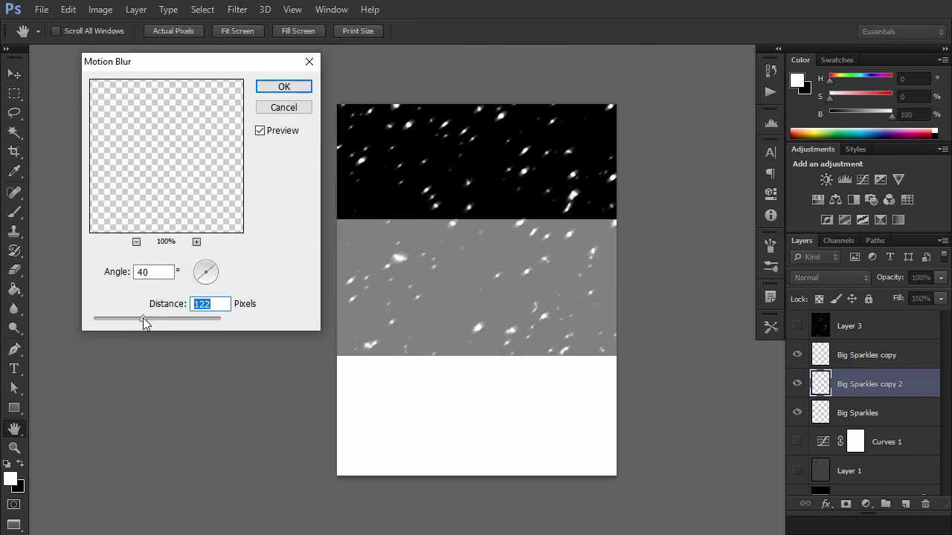
left_click(289, 90)
left_click(939, 278)
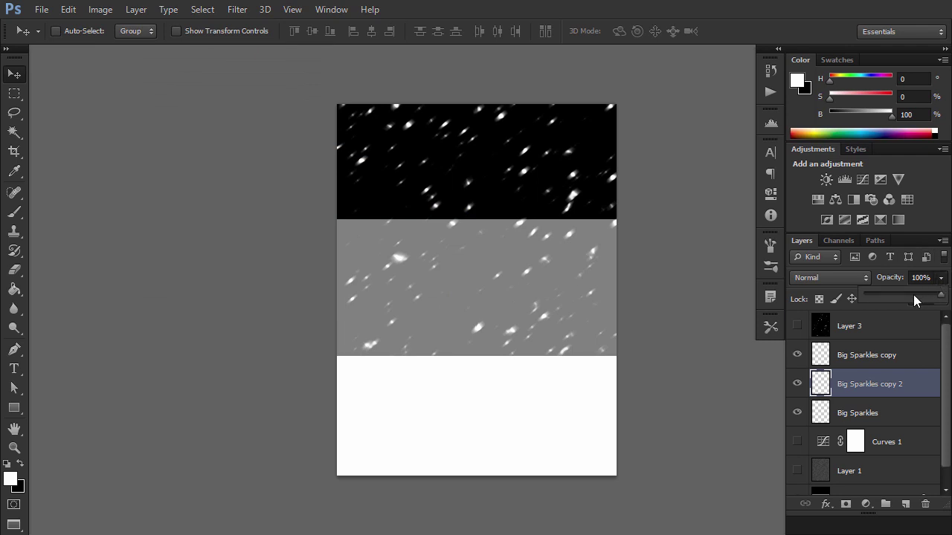
- Make a third copy, motion-blur it at -40° with 65 px, and set 70% opacity
left_click(844, 413)
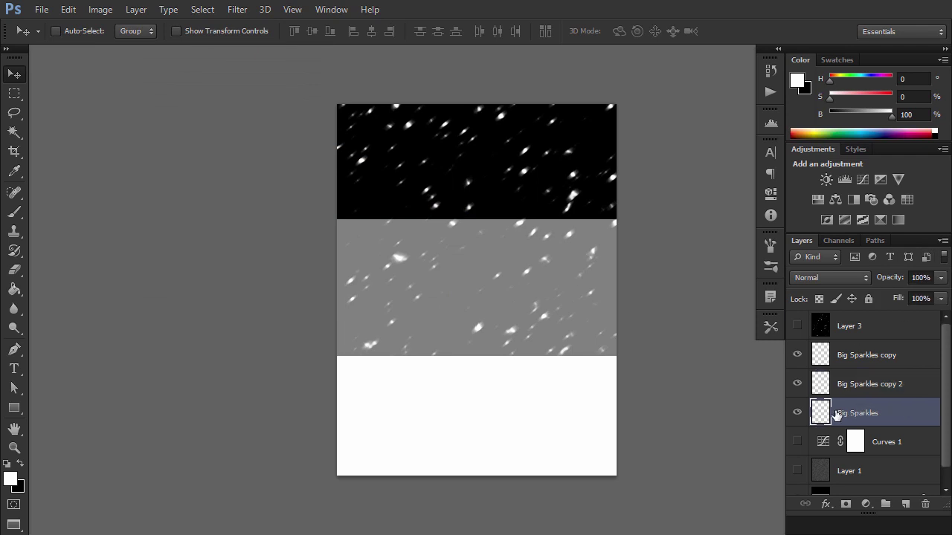
key("ctrl+j")
left_click(237, 9)
left_click(447, 290)
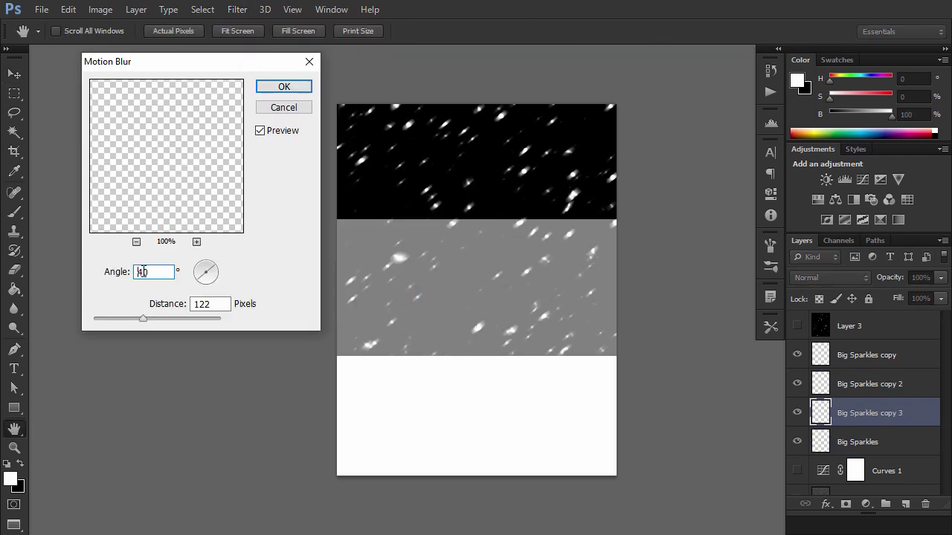
type("-")
left_click_drag(143, 318, 132, 317)
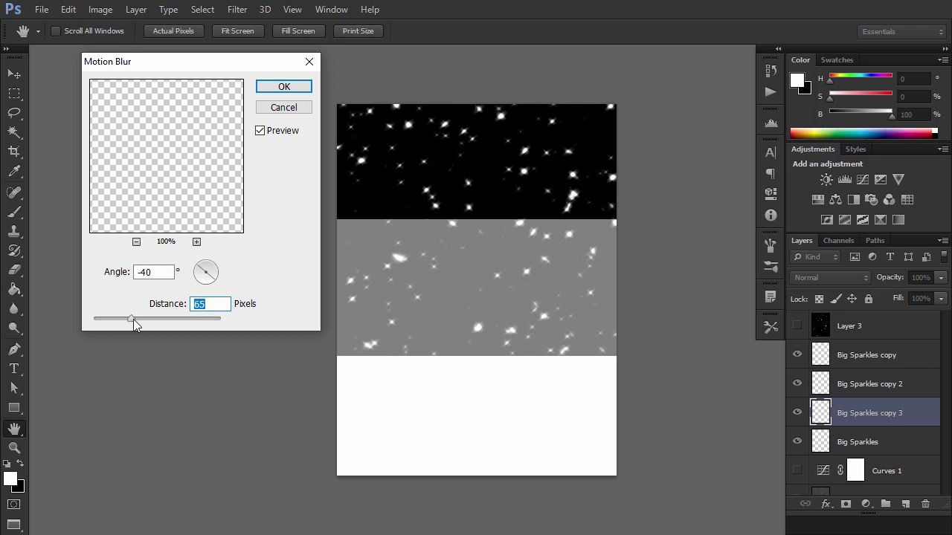
left_click(284, 86)
left_click(940, 298)
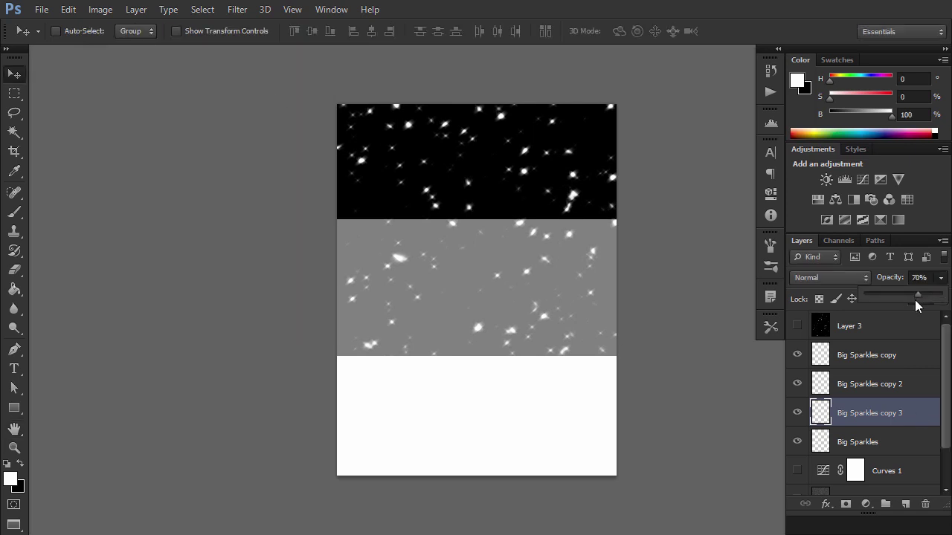
- Duplicate the third copy and motion-blur it with 205 px distance
key("ctrl+j")
left_click(237, 9)
left_click(420, 289)
left_click_drag(132, 318, 160, 318)
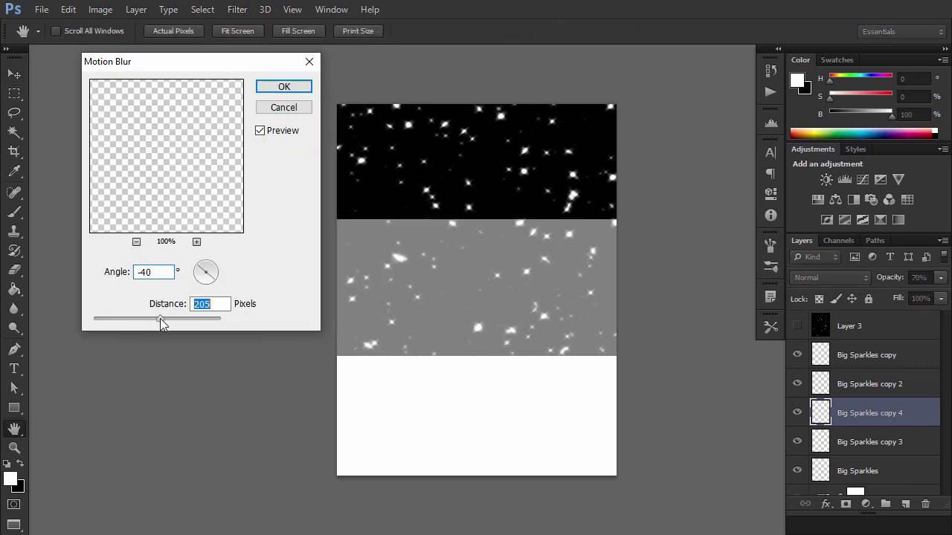
left_click(283, 86)
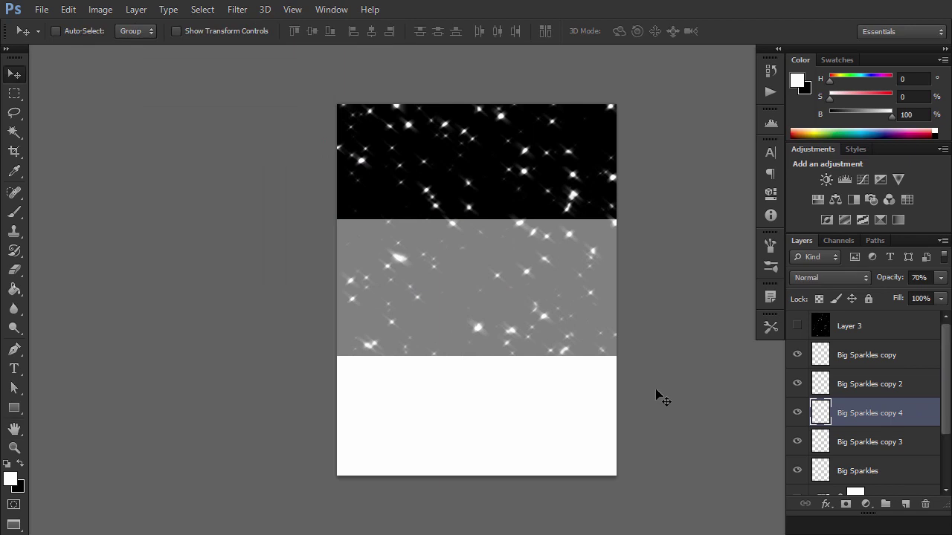
- Group the five sparkle layers into a group named 'Big Sparkles'
left_click(890, 362)
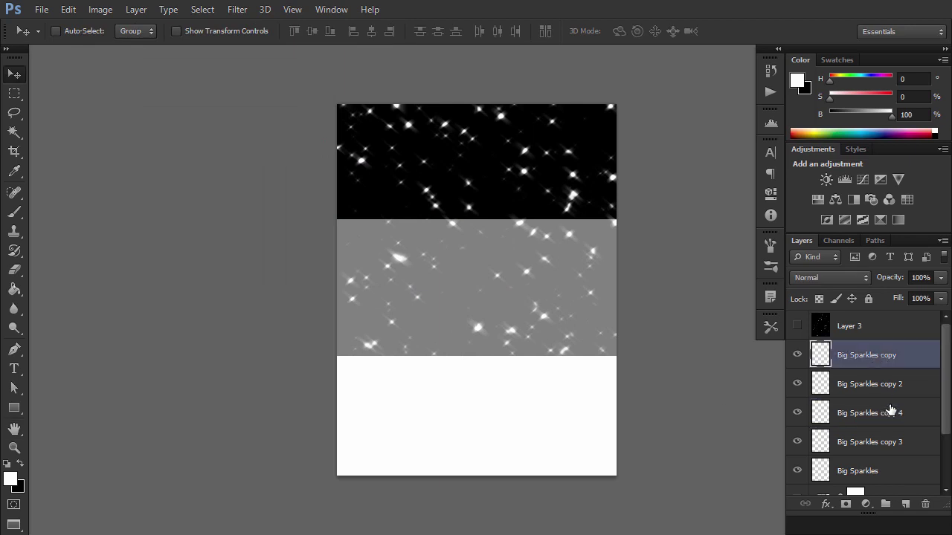
left_click(902, 477, "shift")
key("ctrl+g")
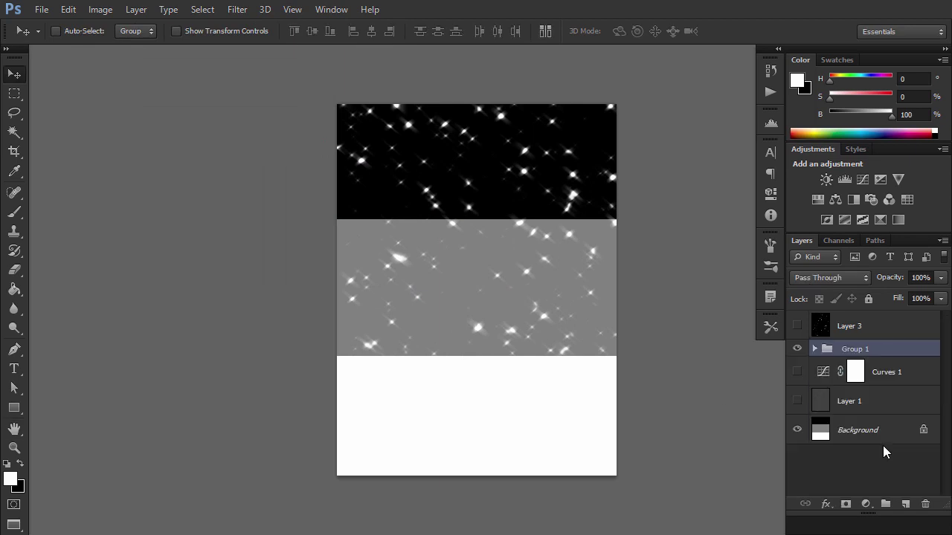
double_click(847, 349)
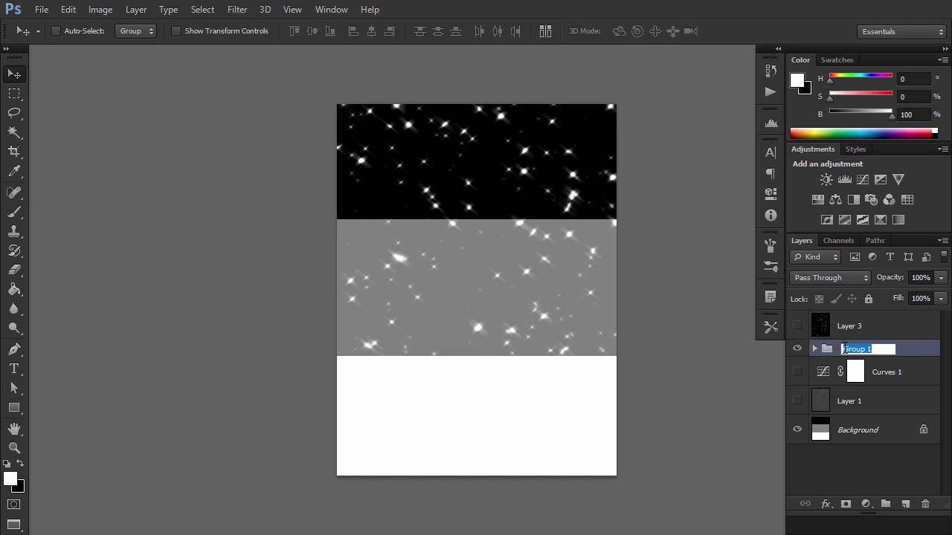
type("Big Sparkles")
key("Return")
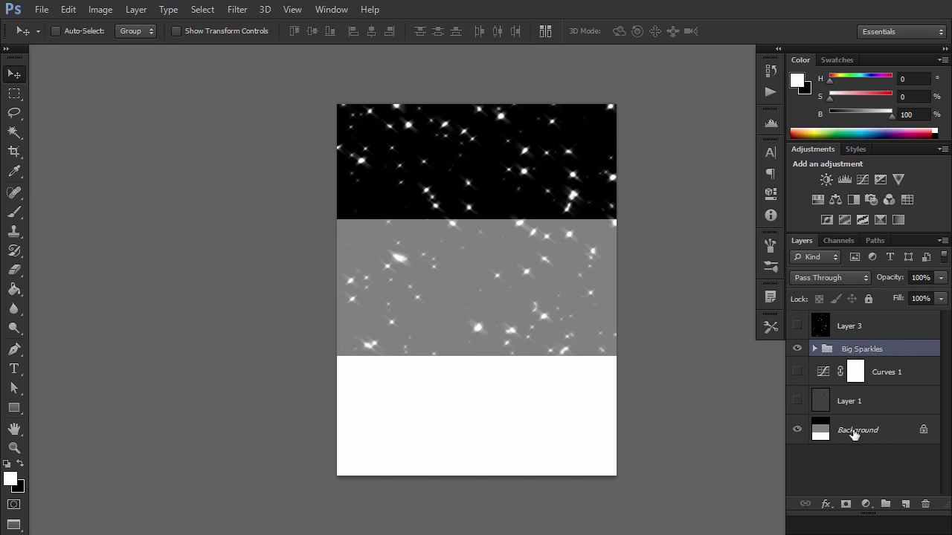
- Add a Clouds-filled group mask and boost its contrast with Levels white input ~150
left_click(846, 504)
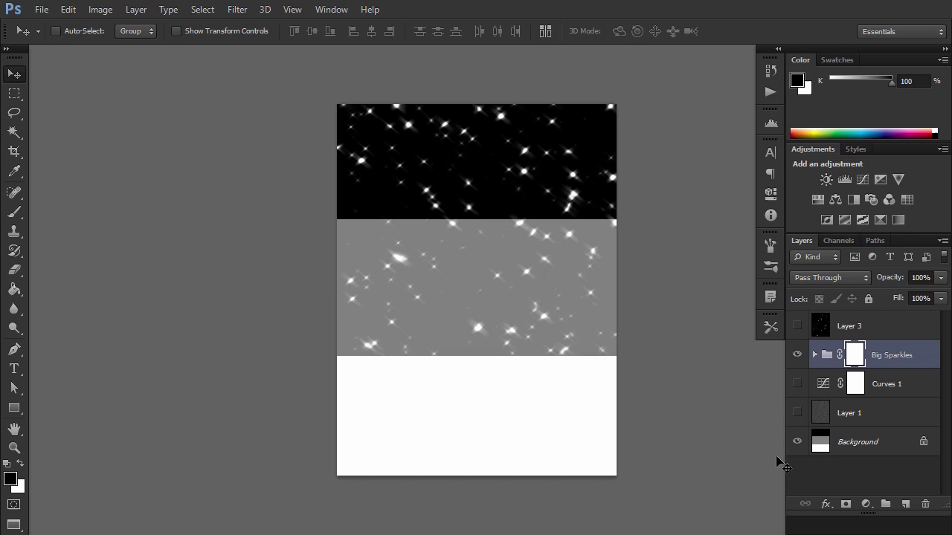
left_click(238, 9)
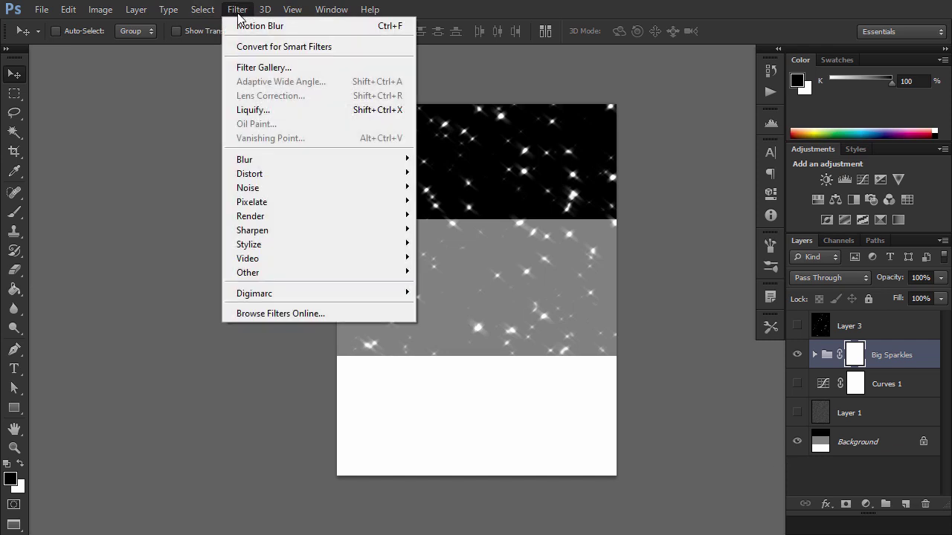
mouse_move(251, 216)
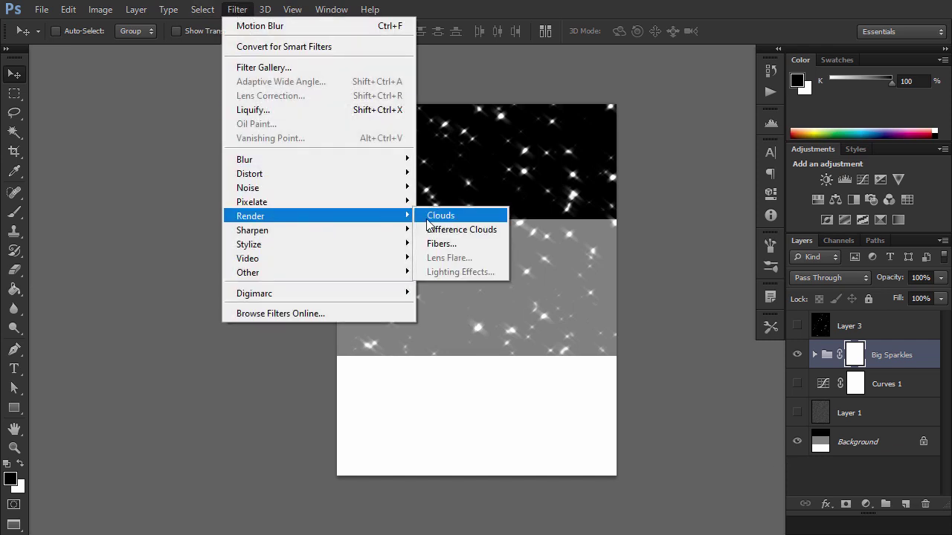
left_click(439, 215)
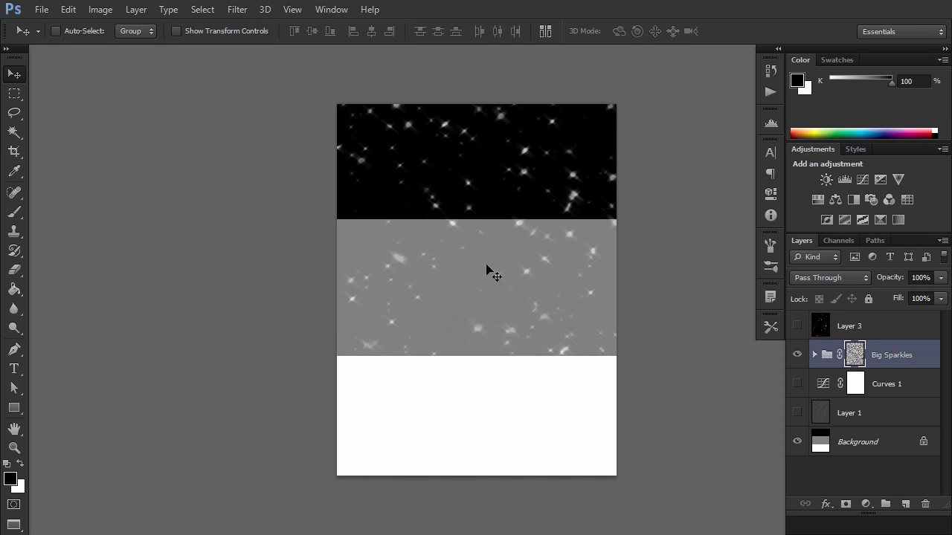
key("ctrl+l")
left_click_drag(591, 331, 570, 331)
left_click_drag(516, 159, 175, 120)
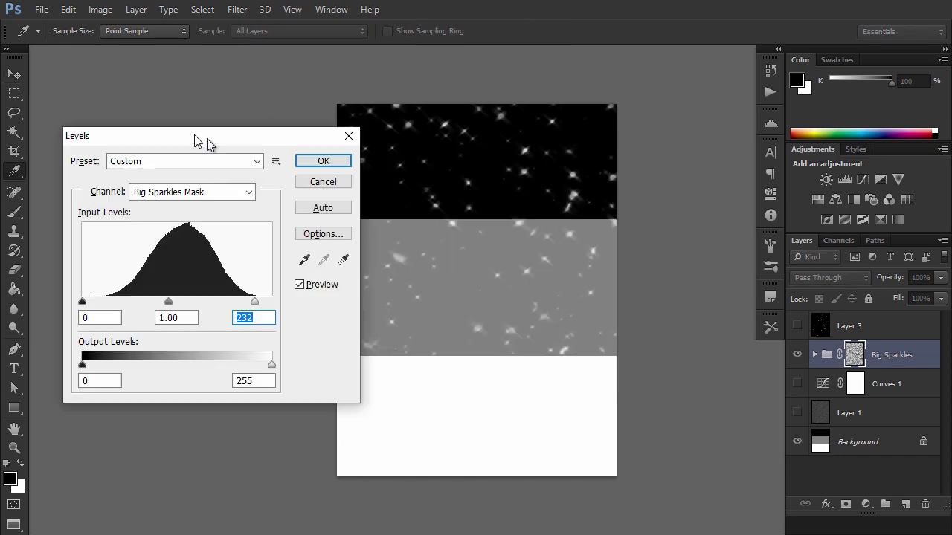
left_click_drag(229, 287, 172, 287)
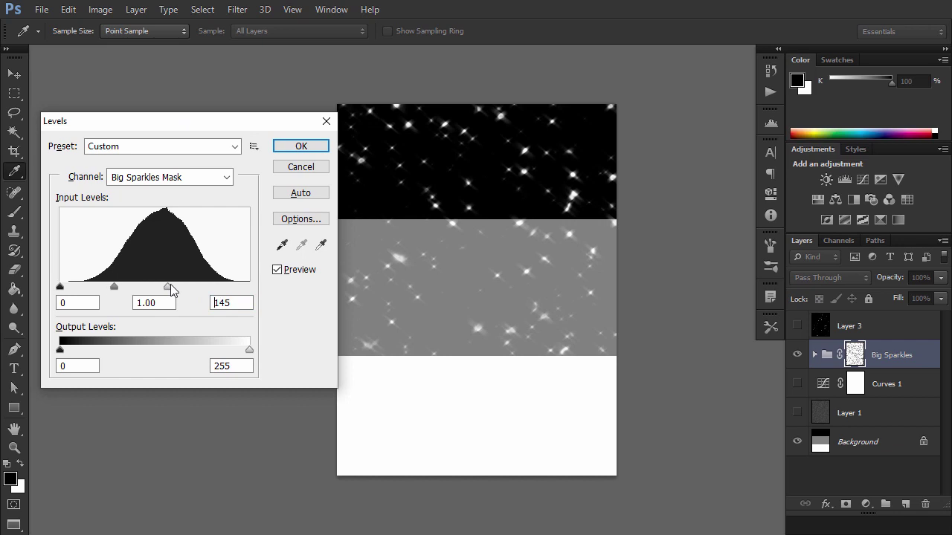
left_click(300, 145)
- Duplicate the Big Sparkles group, merge it into one layer and apply its mask
key("v")
key("ctrl+j")
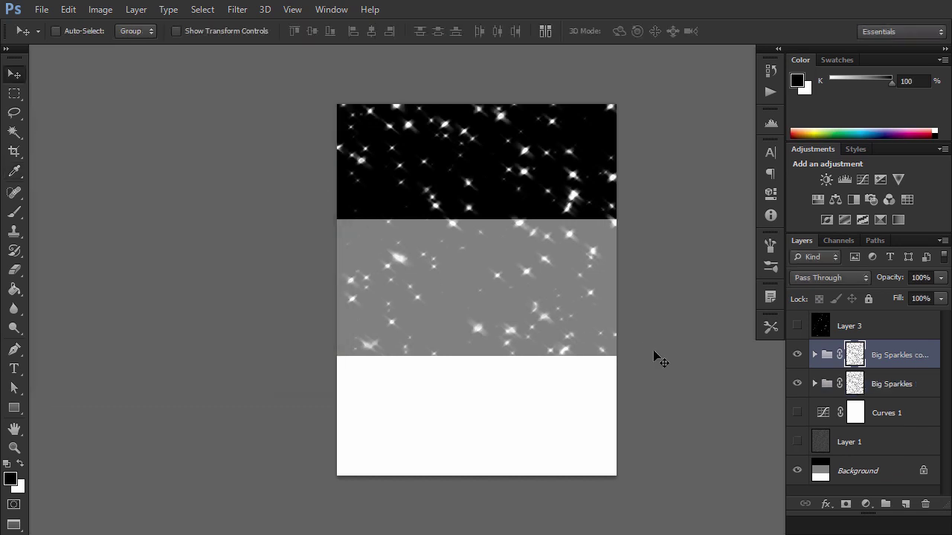
right_click(887, 355)
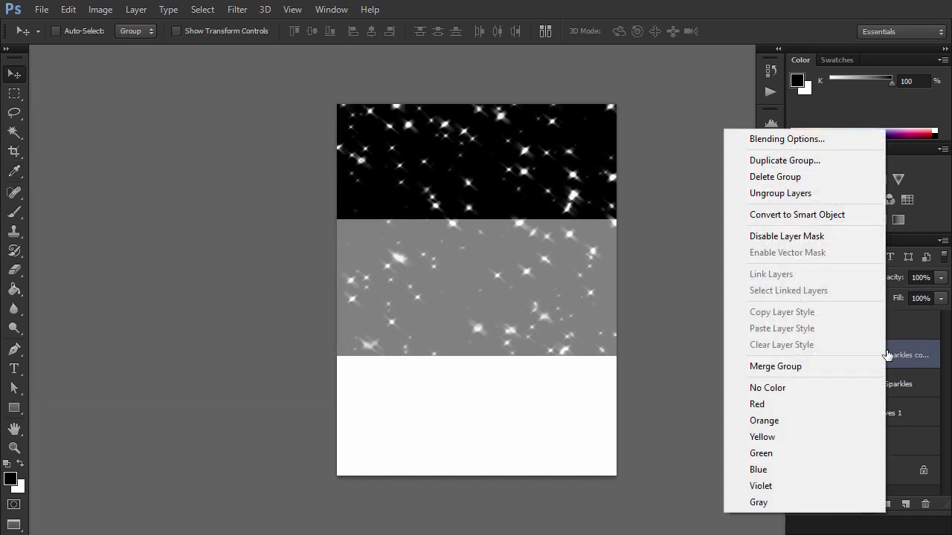
left_click(824, 367)
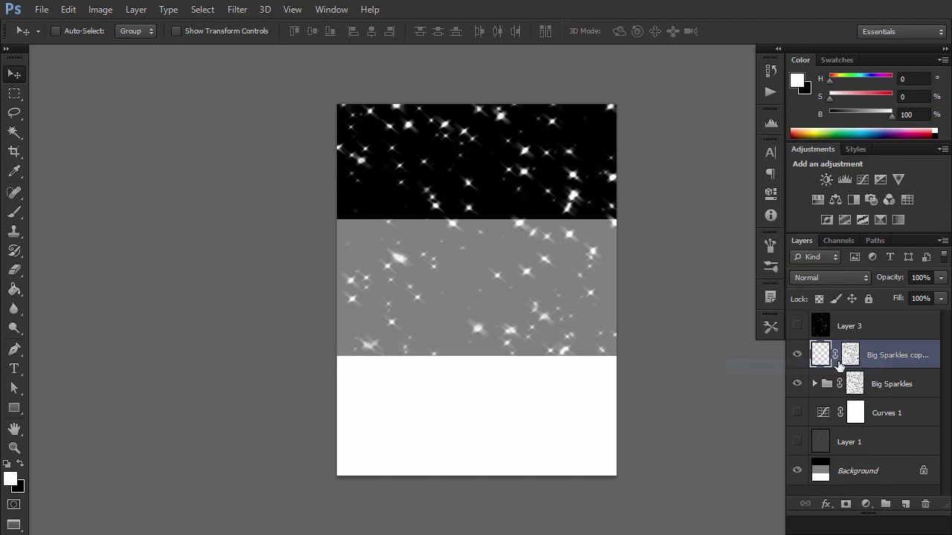
right_click(844, 360)
left_click(829, 251)
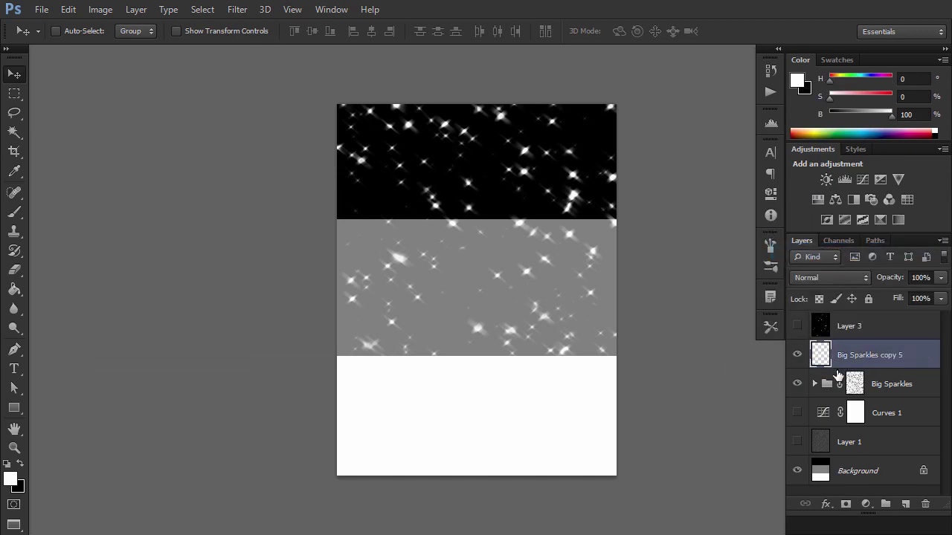
- Gaussian-blur the merged sparkles about 43 px for a soft glow
left_click(238, 10)
mouse_move(244, 159)
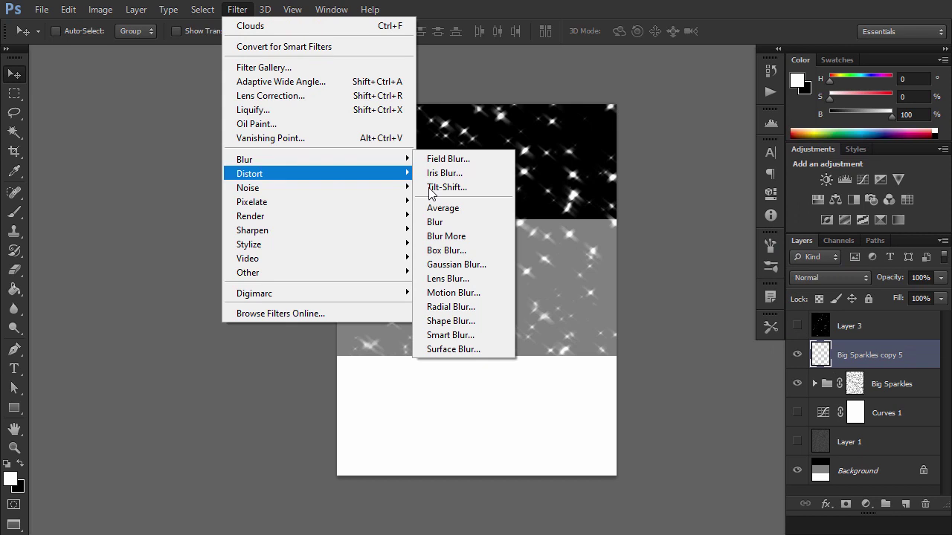
left_click(487, 263)
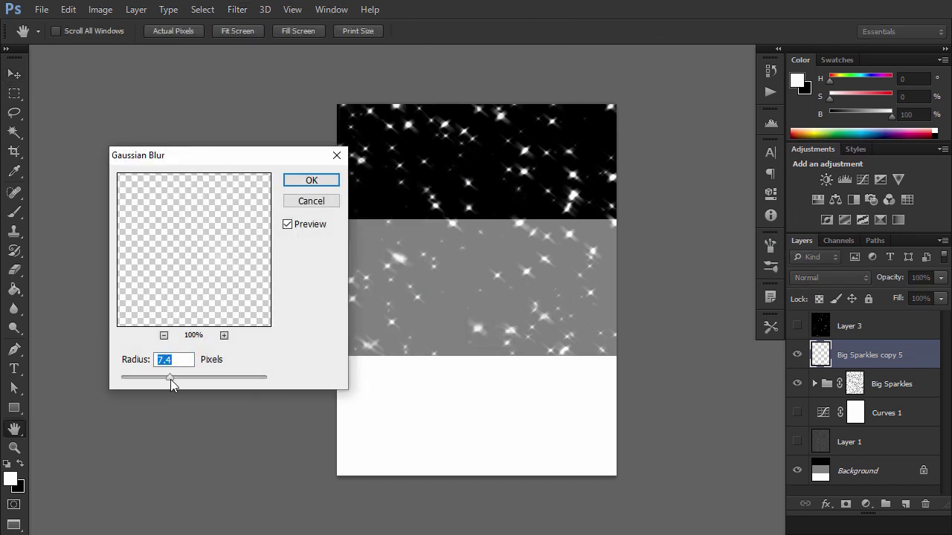
mouse_move(171, 379)
left_mouse_down()
mouse_move(220, 376)
mouse_move(188, 375)
mouse_move(198, 373)
left_mouse_up()
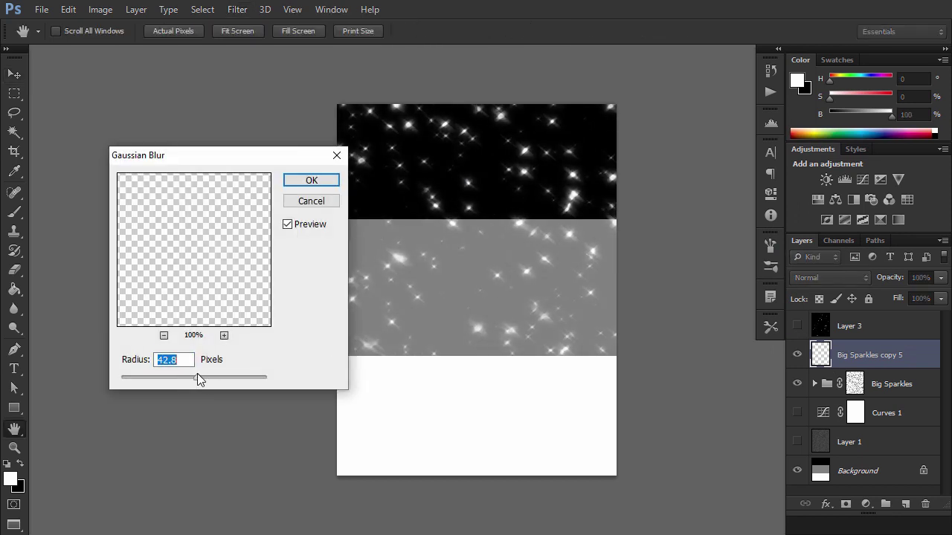
left_click(312, 180)
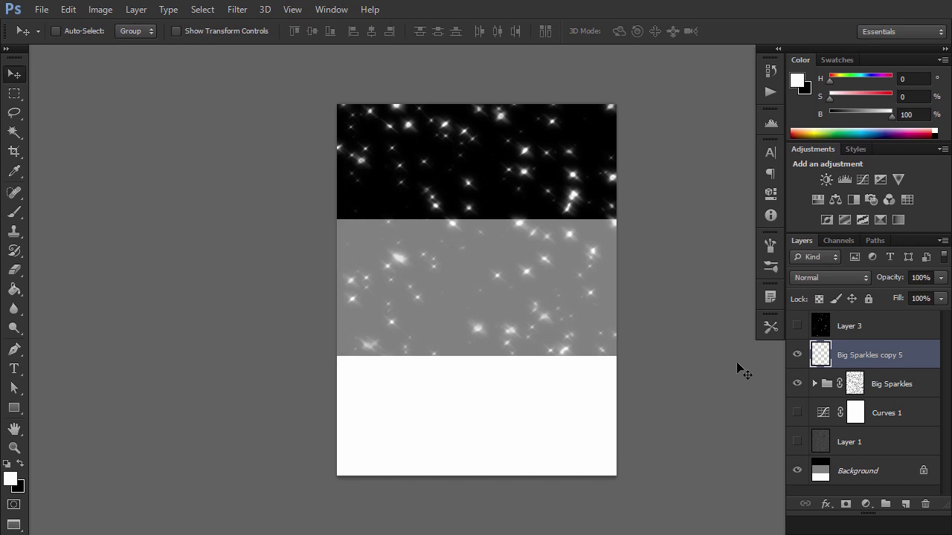
- Show Layer 3 and scale the starfield proportionally to 200%
left_click(797, 326)
left_click(848, 333)
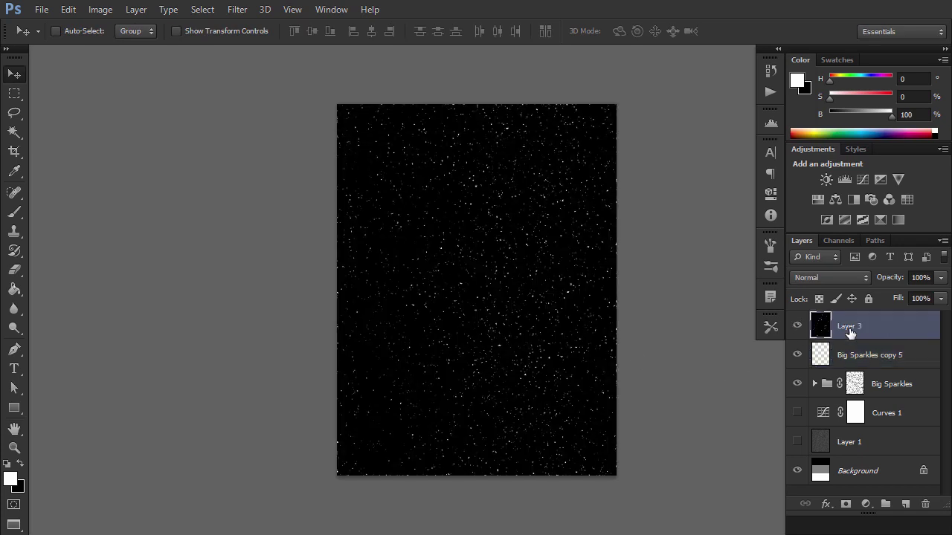
key("ctrl+t")
left_click(260, 30)
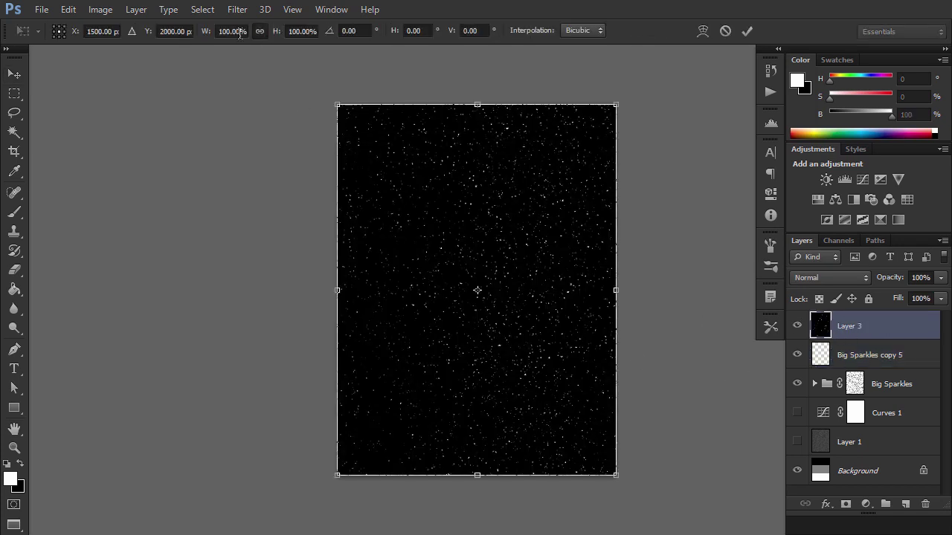
double_click(232, 30)
type("200")
key("Return")
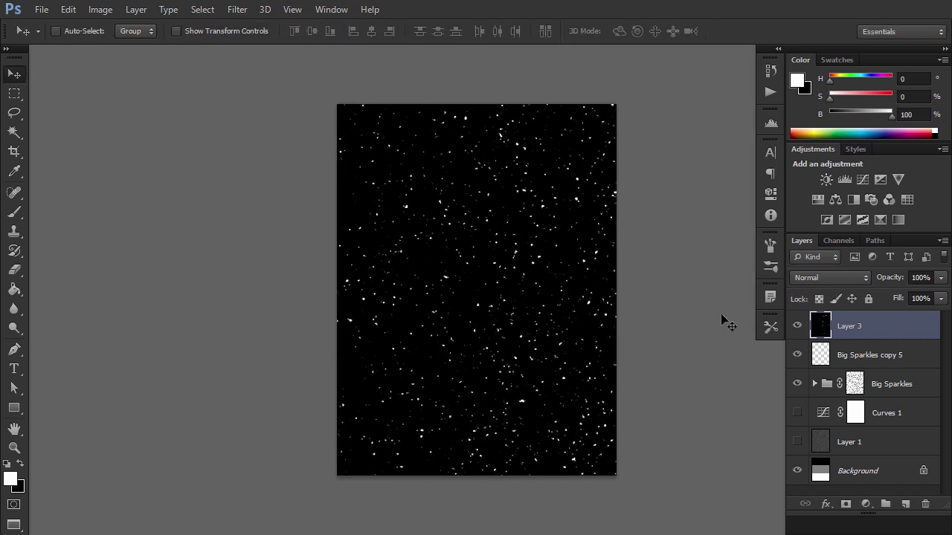
- Load the starfield highlights, fill them white on a new layer, and delete Layer 3
left_click(838, 240)
left_click(801, 240)
left_click(905, 504)
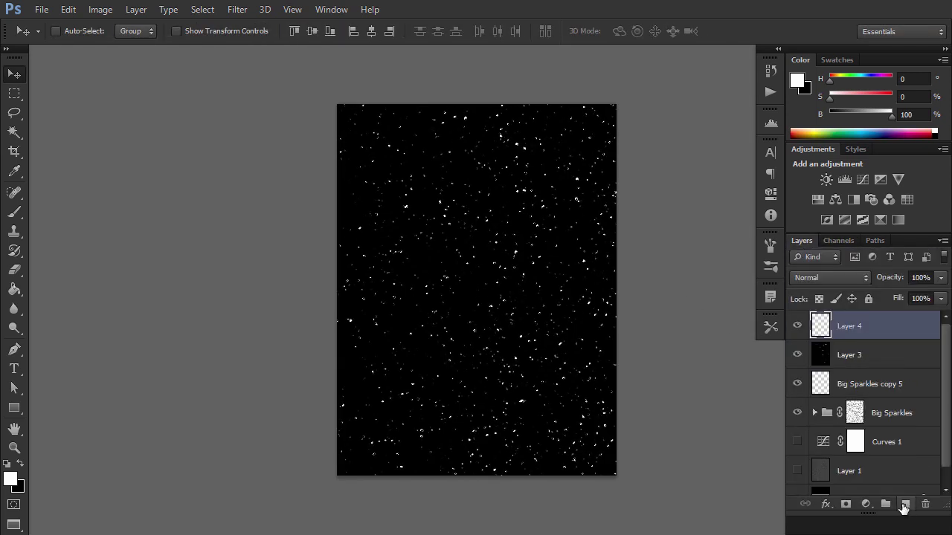
key("g")
left_click(876, 355)
key("Delete")
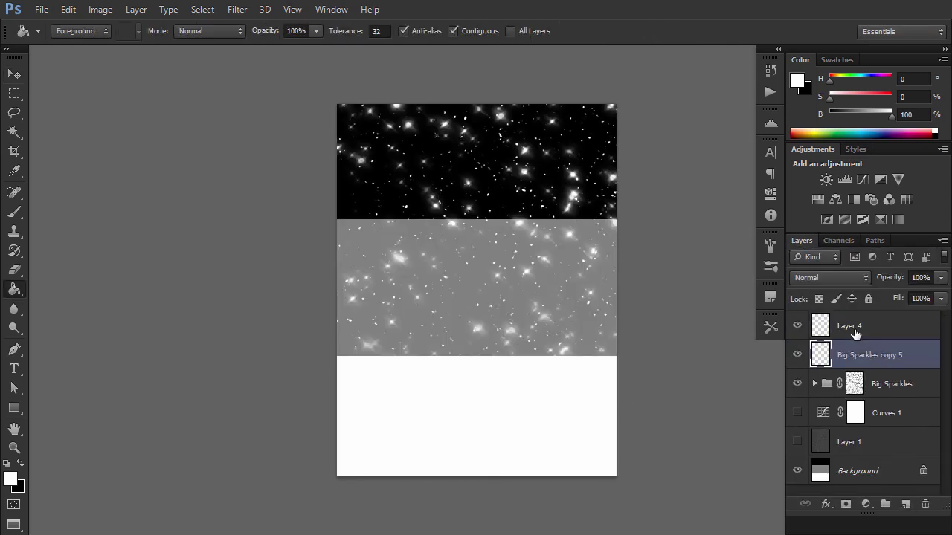
- Rename the new layer 'Small Sparkles' and give it a copy of the Big Sparkles mask
double_click(849, 326)
type("Small Sparkles")
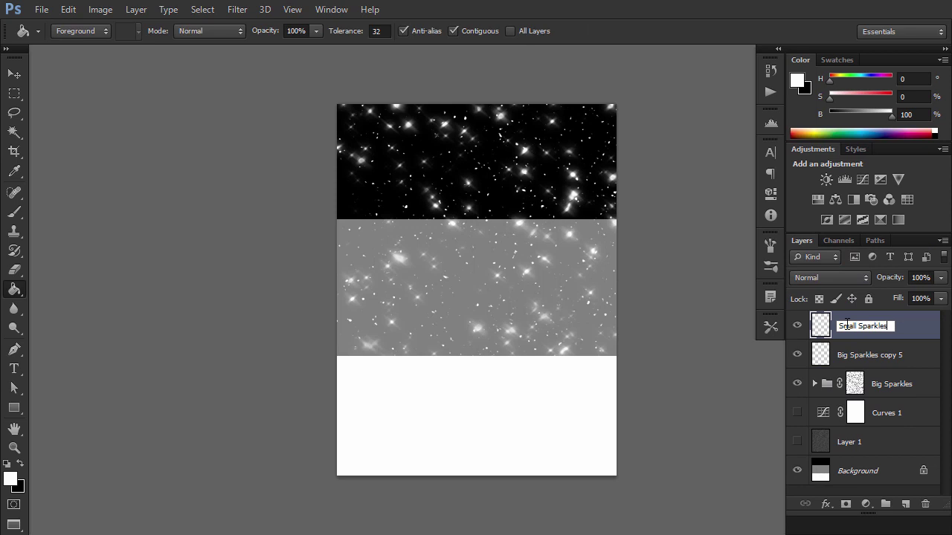
key("Return")
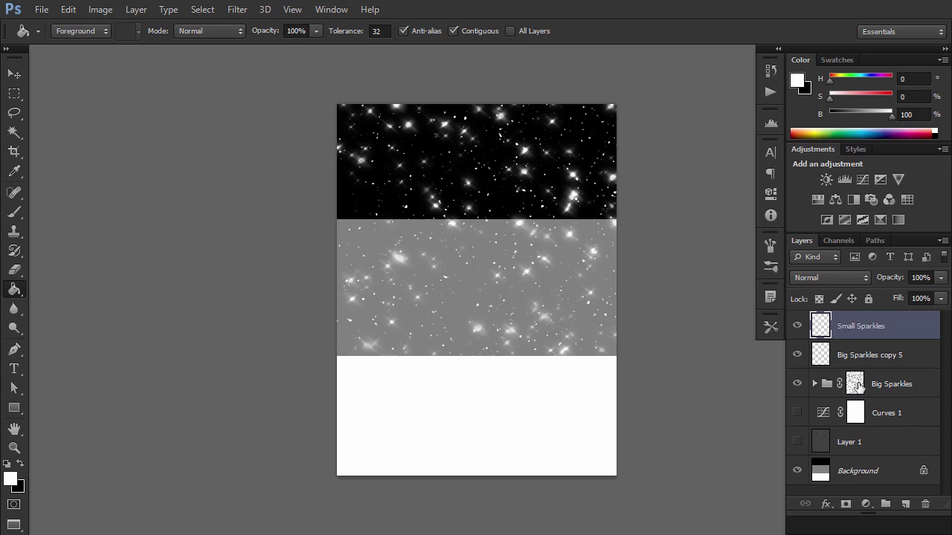
left_click_drag(857, 385, 865, 331)
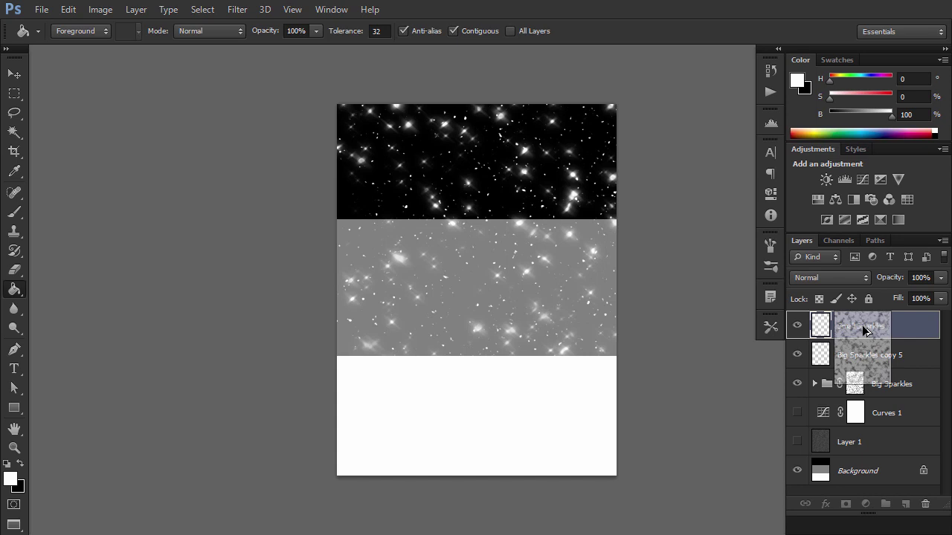
left_click_drag(865, 331, 863, 329)
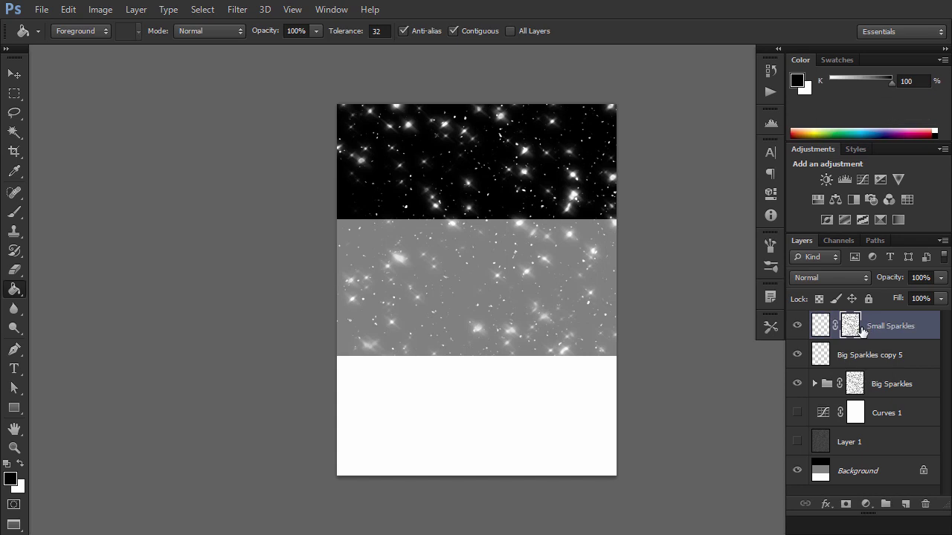
left_click(821, 325)
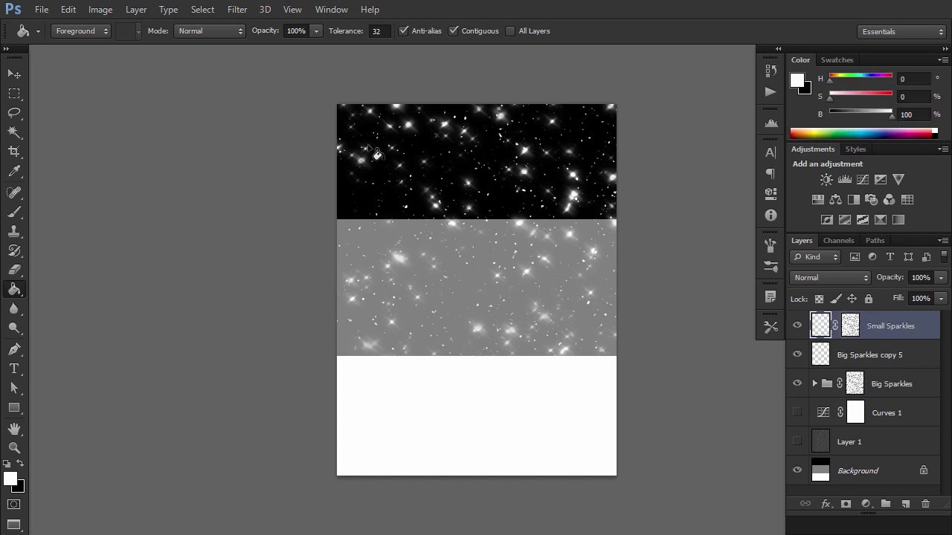
- Apply a Lens Blur to Small Sparkles with Specular Highlights Brightness raised to 73
left_click(241, 9)
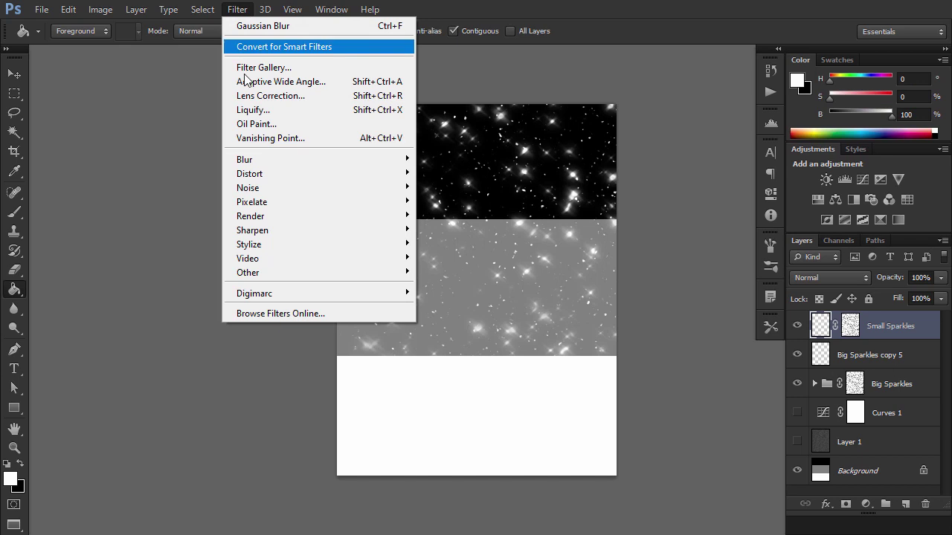
mouse_move(244, 159)
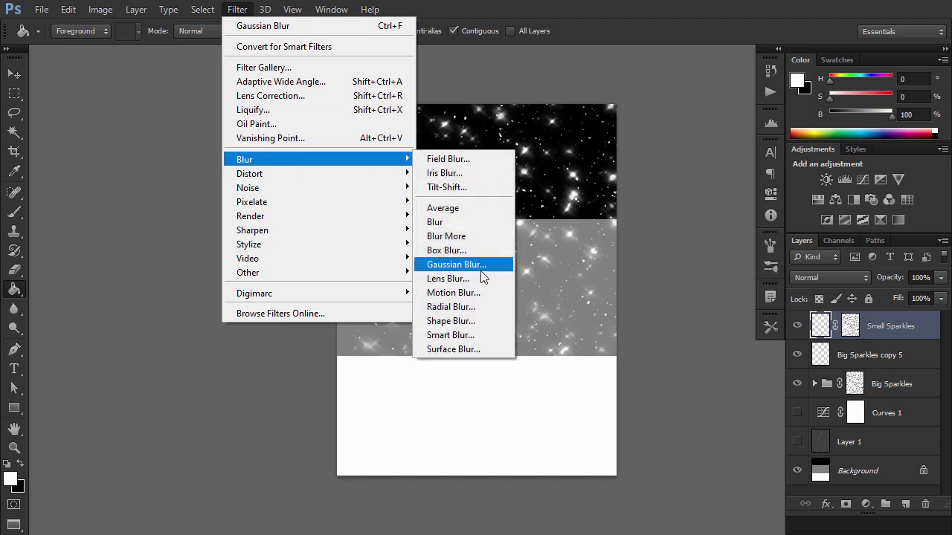
left_click(478, 279)
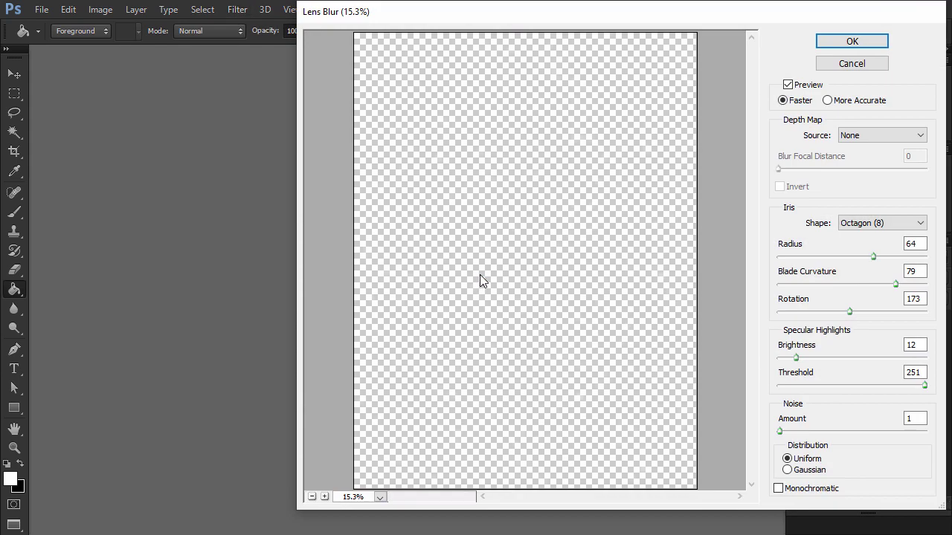
left_click_drag(796, 357, 886, 359)
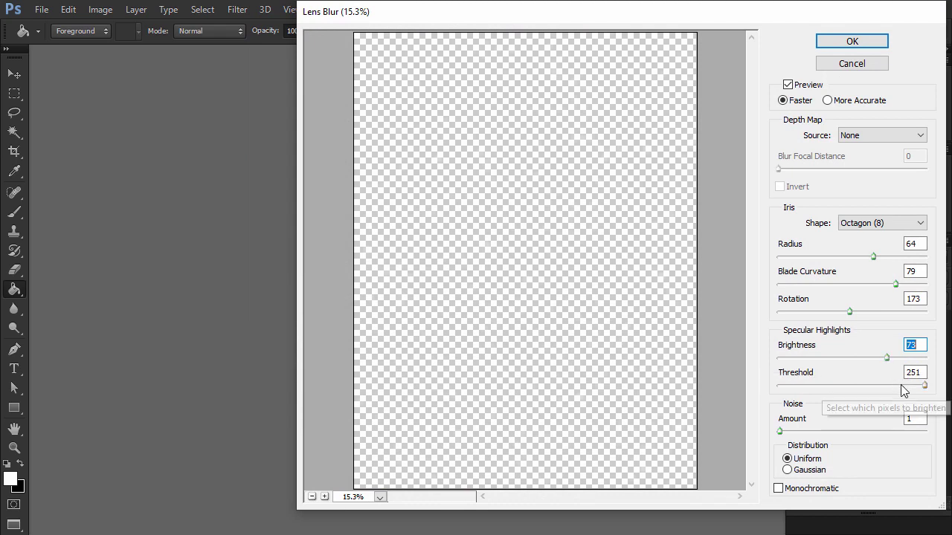
left_click(850, 41)
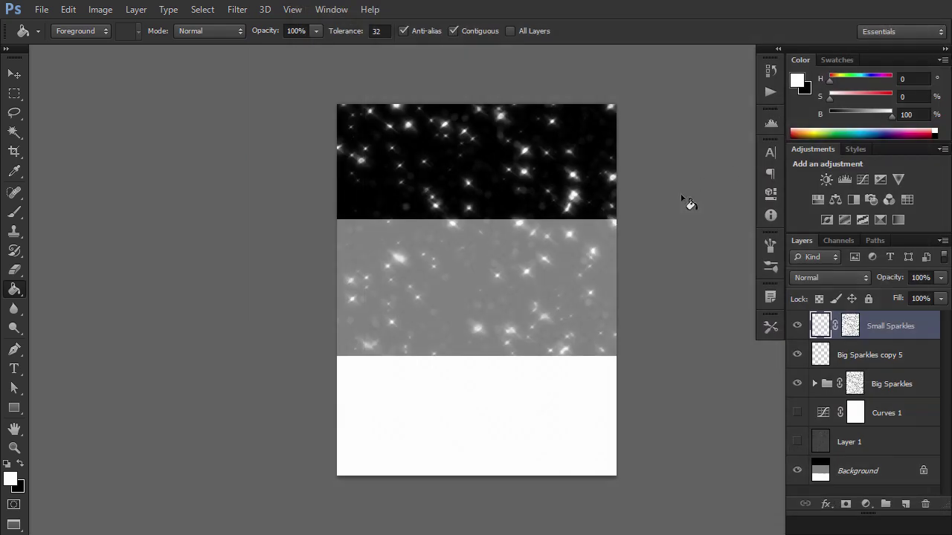
- Duplicate Small Sparkles, scale the copy to 400% width, and duplicate it once more
key("ctrl+j")
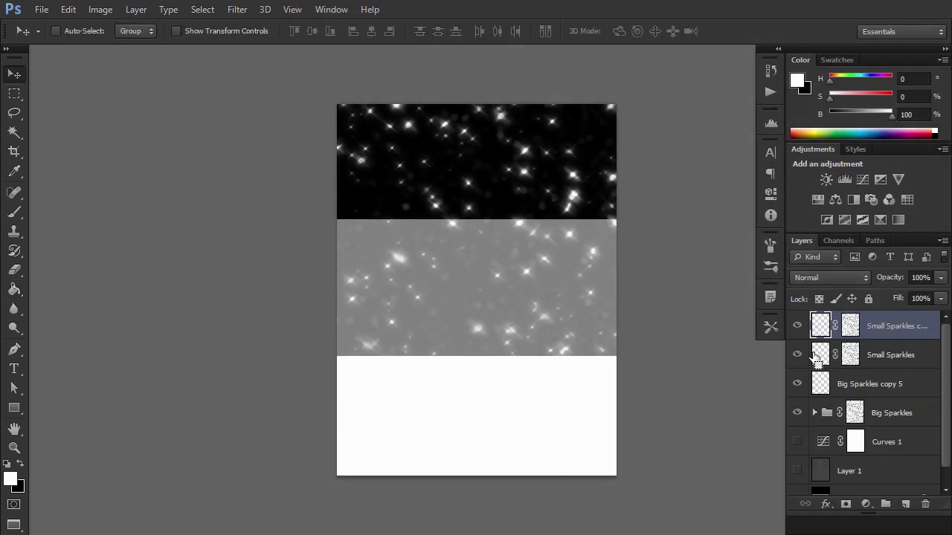
key("ctrl+t")
left_click(236, 31)
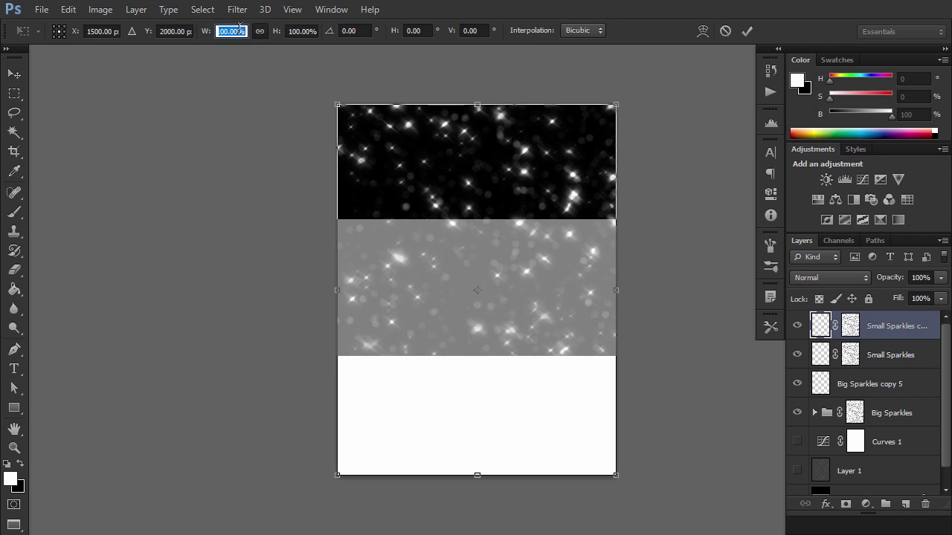
type("400")
key("Return")
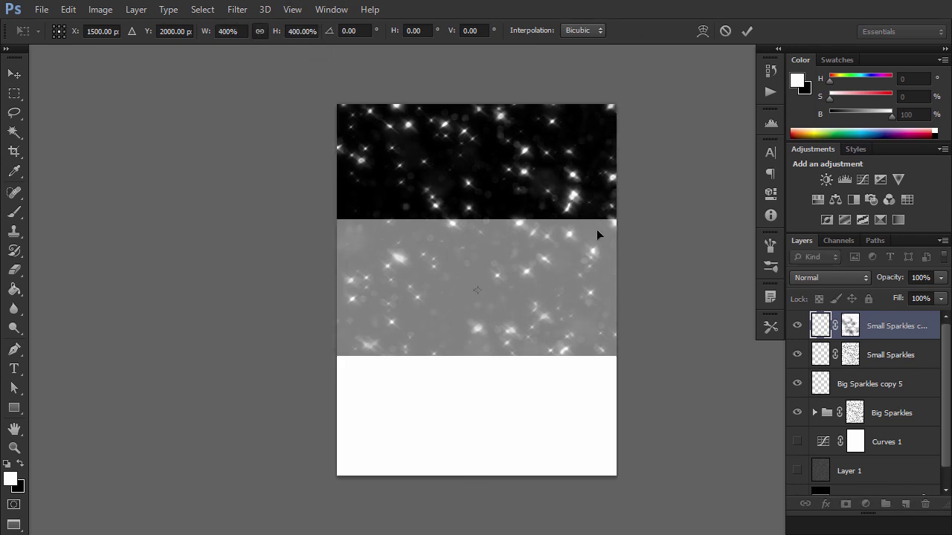
key("Return")
key("ctrl+j")
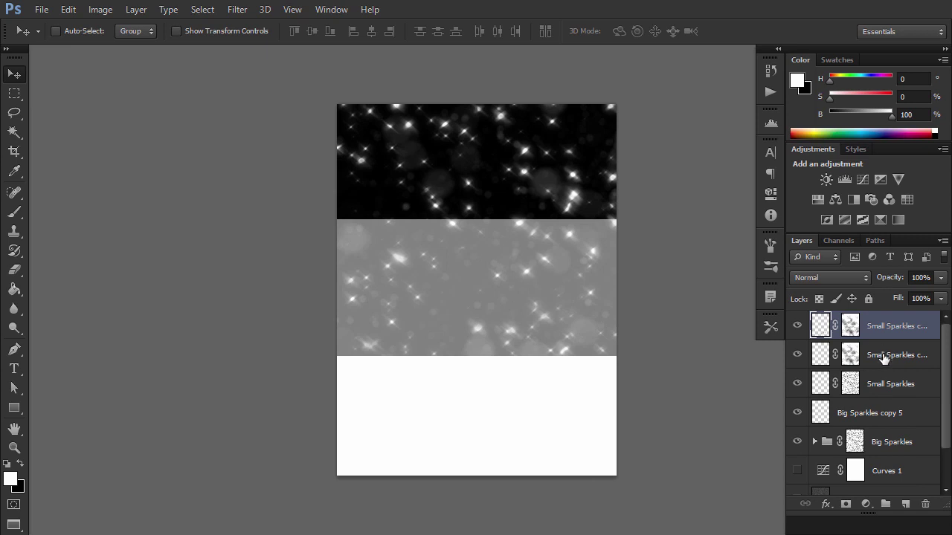
scroll(885, 365, "down", 1)
scroll(887, 372, "down", 1)
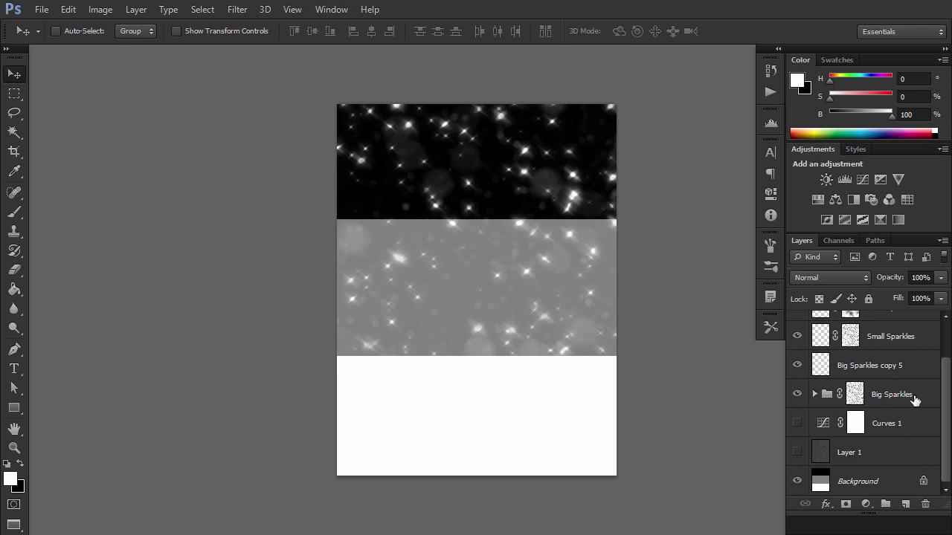
- Add a black-filled Layer 2 with a layer mask above Curves 1
left_click(903, 424)
left_click(905, 503)
key("d")
key("g")
left_click(509, 313)
key("v")
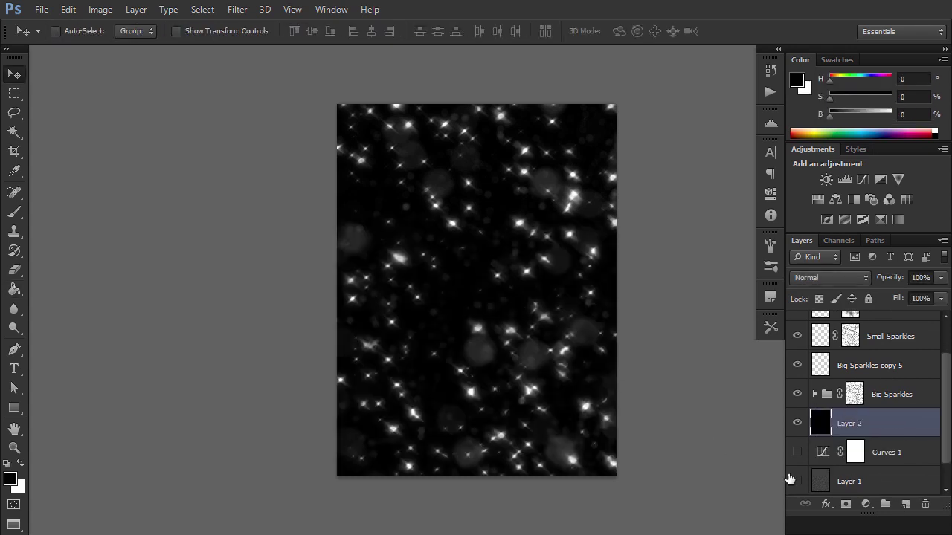
left_click(846, 504)
- Paint a soft central glow into Layer 2's mask with a 19% brush
key("b")
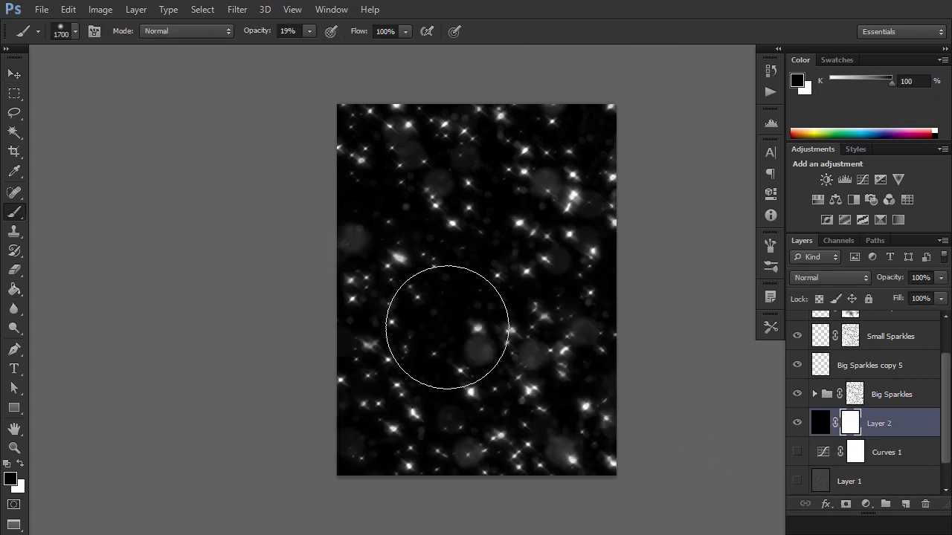
mouse_move(491, 238)
left_mouse_down()
mouse_move(482, 339)
mouse_move(472, 199)
mouse_move(484, 329)
mouse_move(484, 170)
mouse_move(478, 265)
left_mouse_up()
key("bracketleft")
key("bracketleft")
key("bracketleft")
left_click(478, 284)
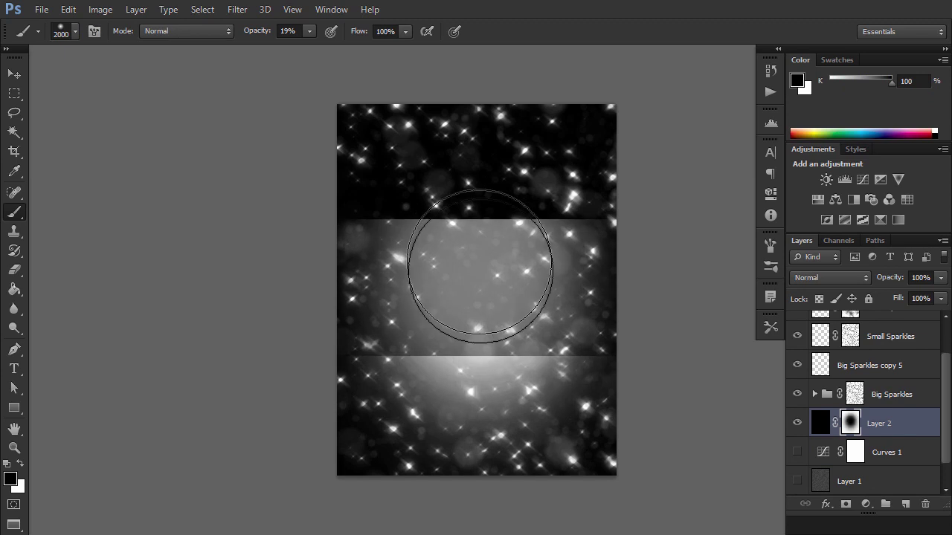
key("bracketleft")
- Lower Layer 2's opacity and hide the white Background layer
left_click(821, 425)
left_click(941, 277)
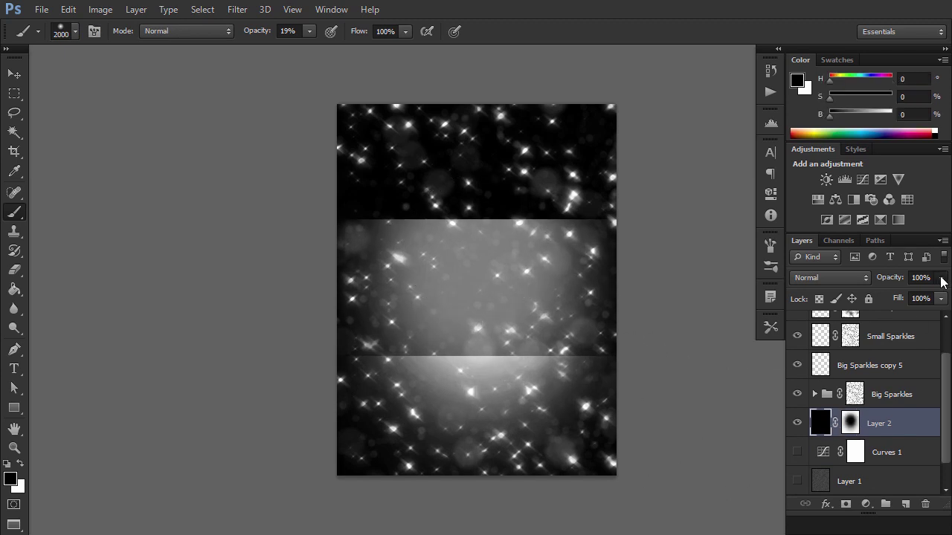
left_click_drag(938, 295, 902, 292)
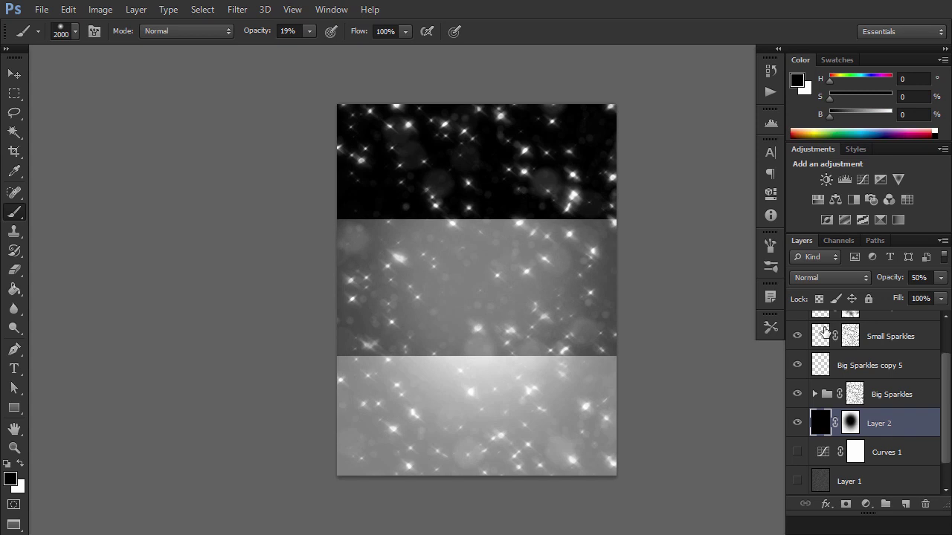
key("v")
scroll(824, 331, "down", 1)
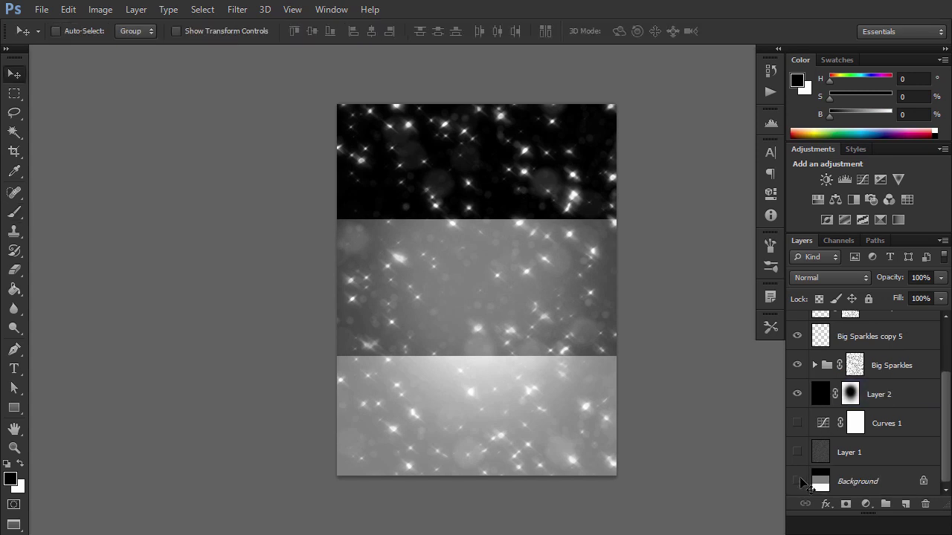
left_click(799, 482)
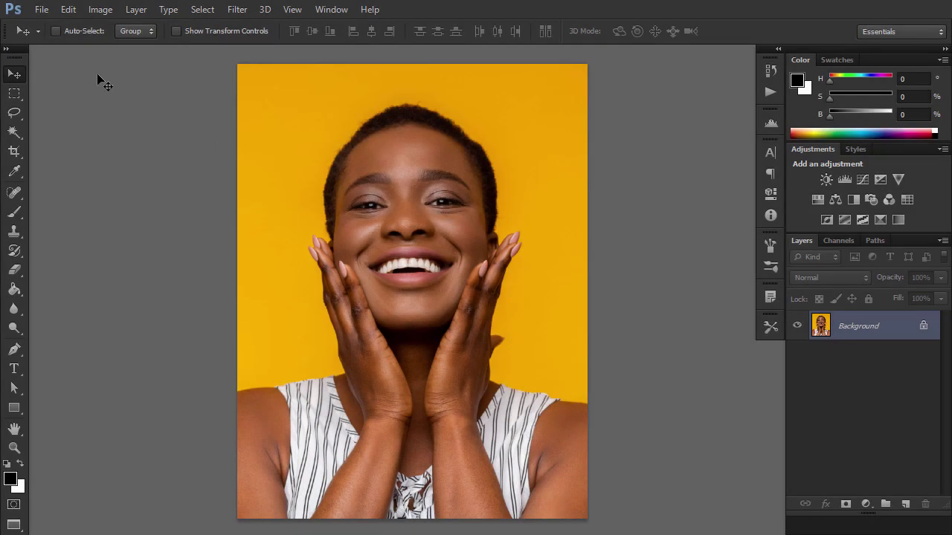
- Place sparkle effect.psd over the portrait, scaled to cover the whole photo
left_click(42, 9)
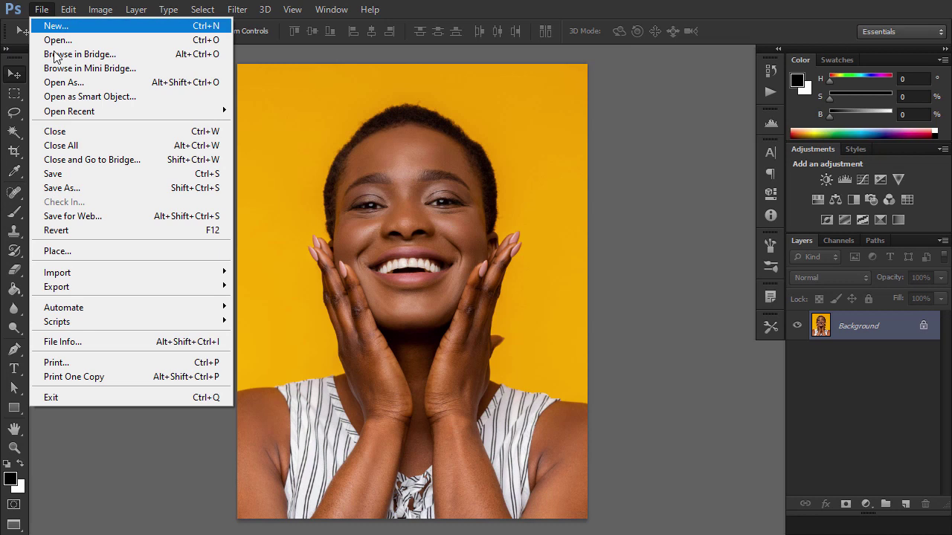
left_click(60, 251)
double_click(625, 130)
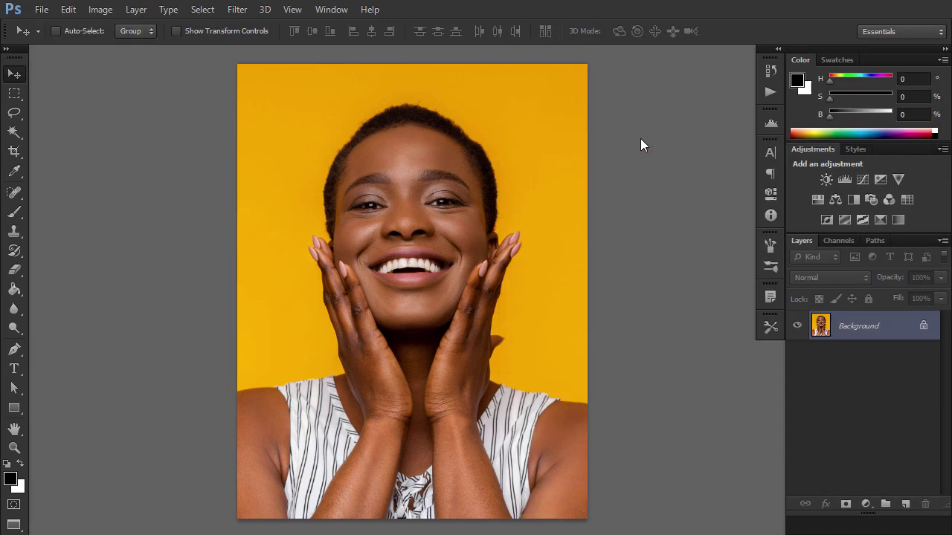
left_click_drag(581, 66, 587, 77)
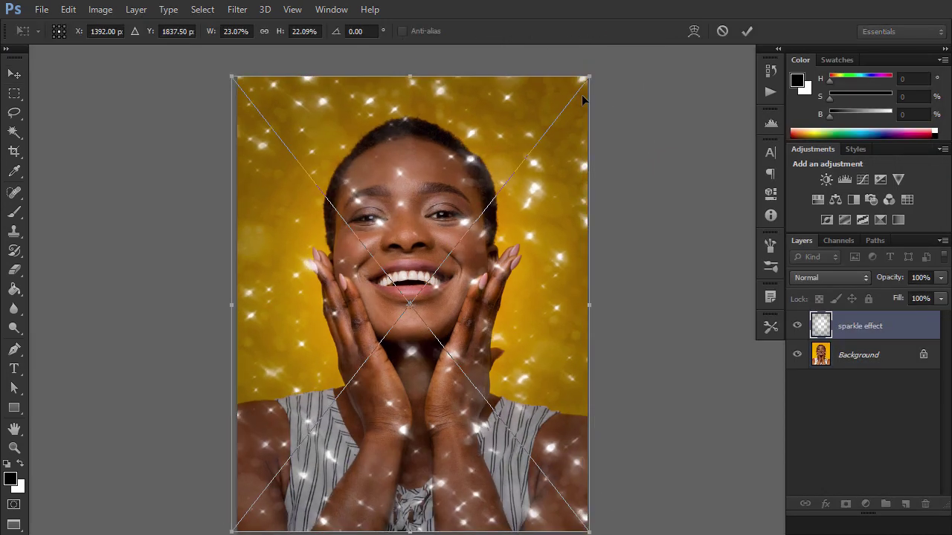
key("Return")
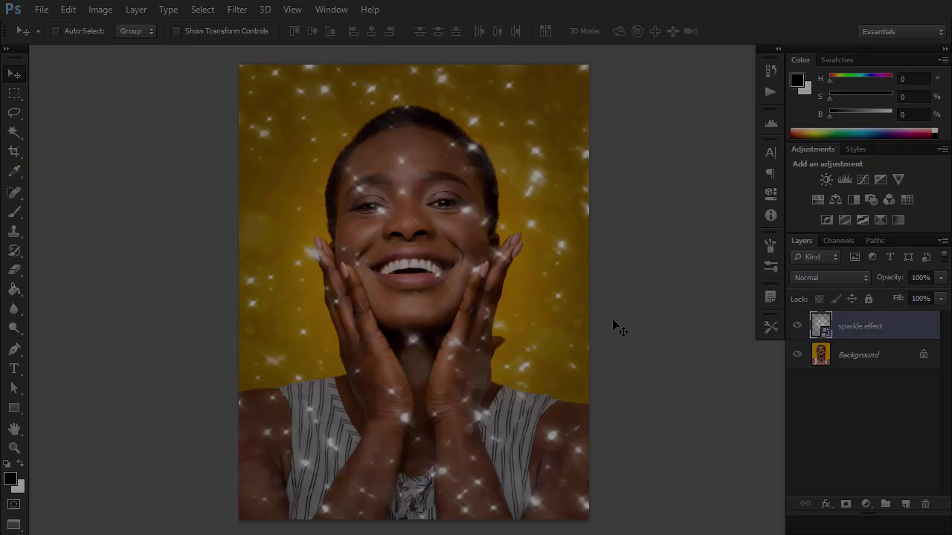